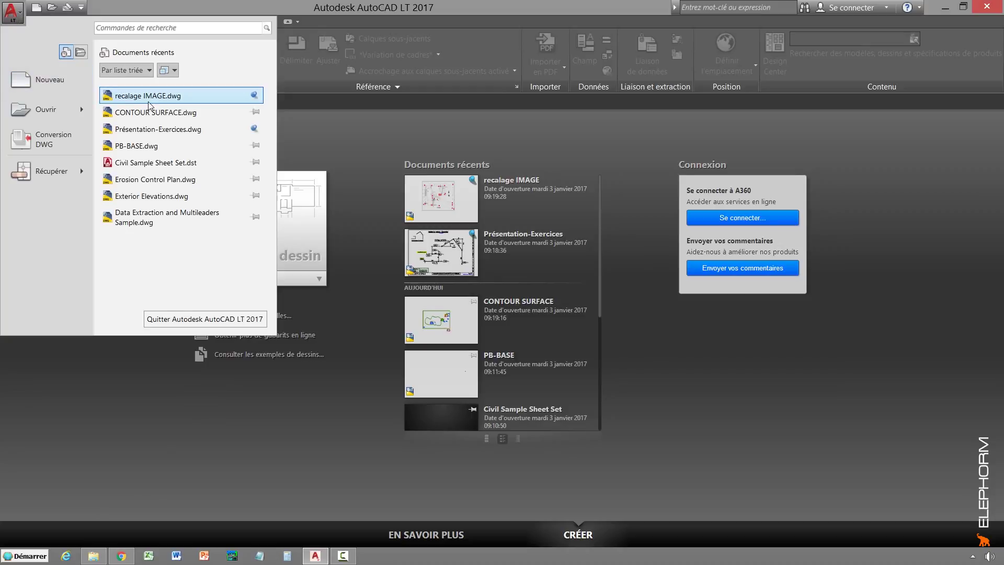
# Dismiss the recent documents list and start a new blank drawing
pyautogui.moveTo(151, 128)
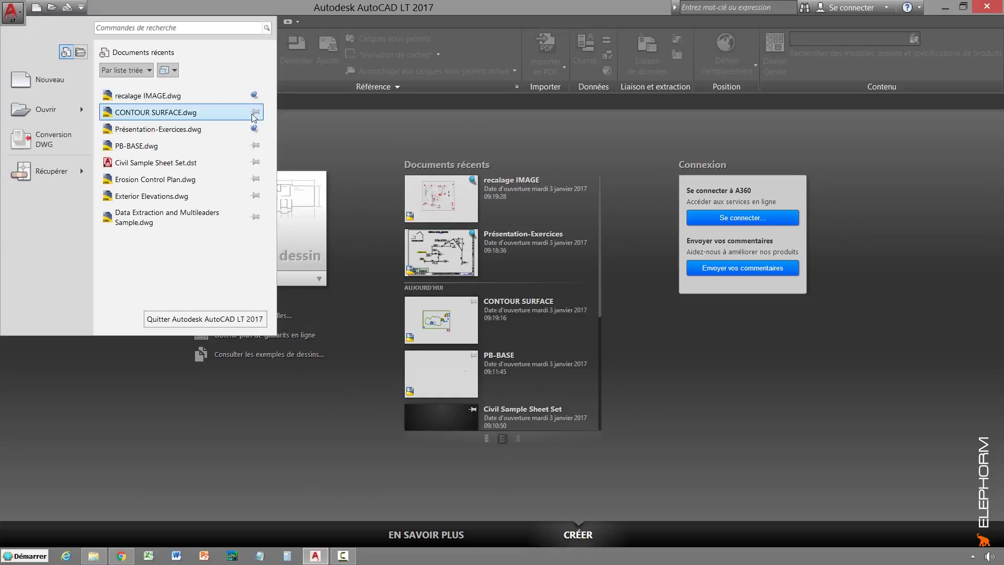
pyautogui.click(337, 137)
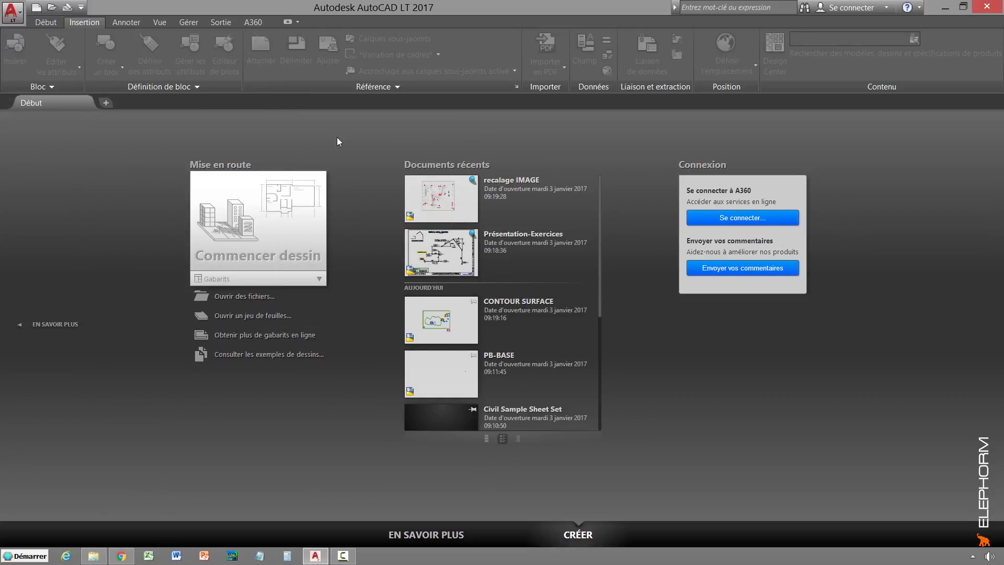
pyautogui.click(286, 242)
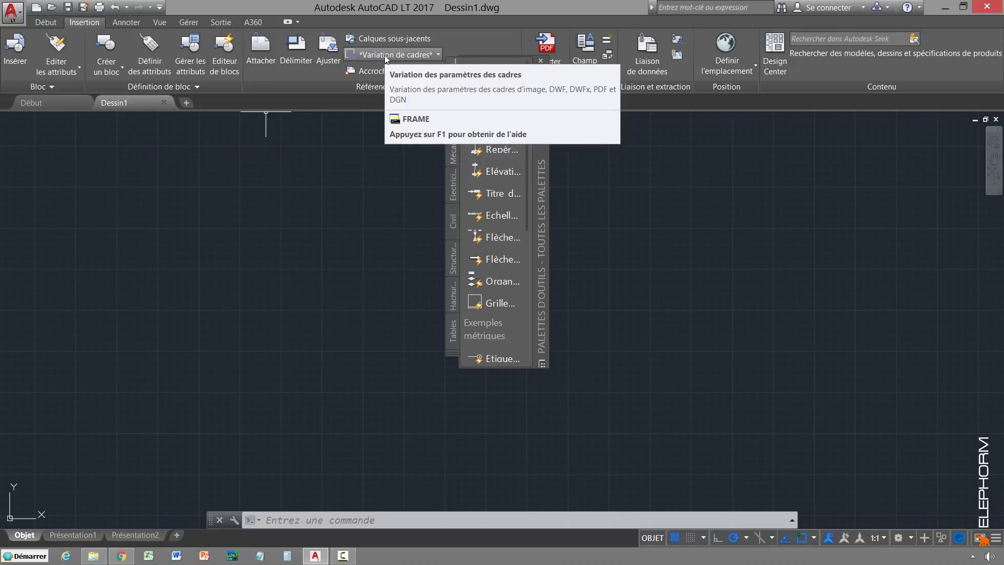
# Examine the ribbon command sets for Début, Insertion, Annoter, Vue, Gérer and Sortie, finishing on Début
pyautogui.click(47, 22)
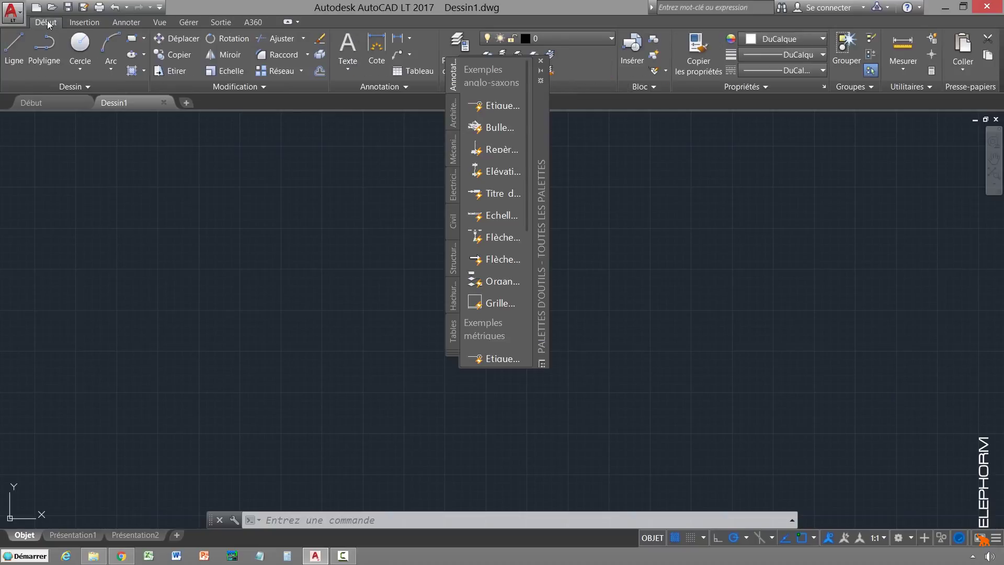
pyautogui.click(90, 23)
pyautogui.click(137, 26)
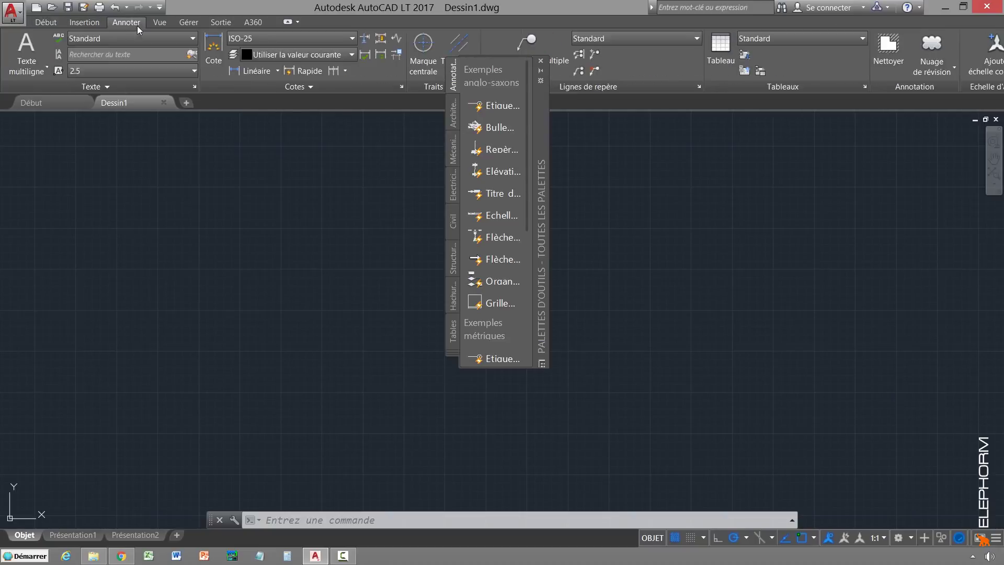
pyautogui.click(163, 24)
pyautogui.click(191, 26)
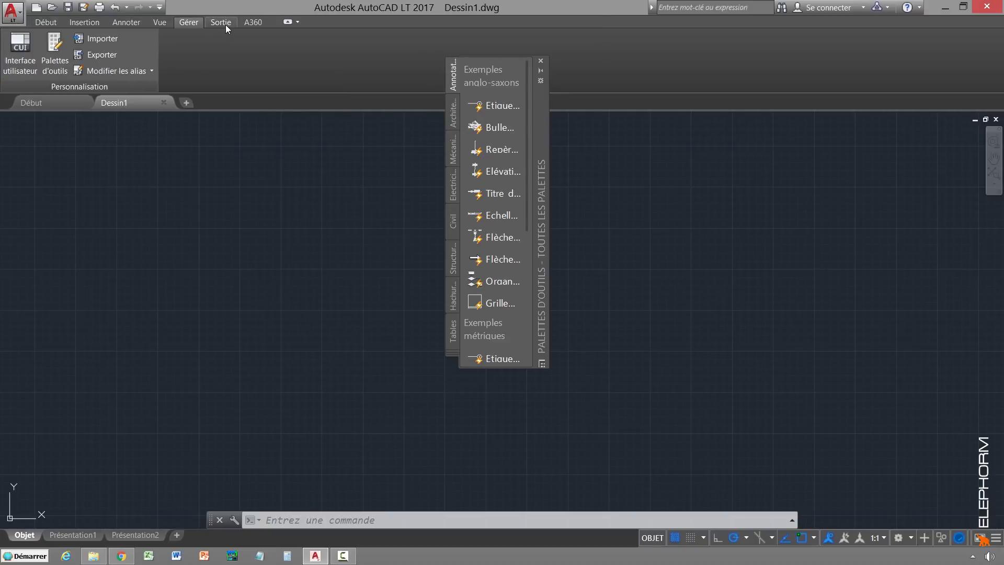
pyautogui.click(222, 23)
pyautogui.click(44, 24)
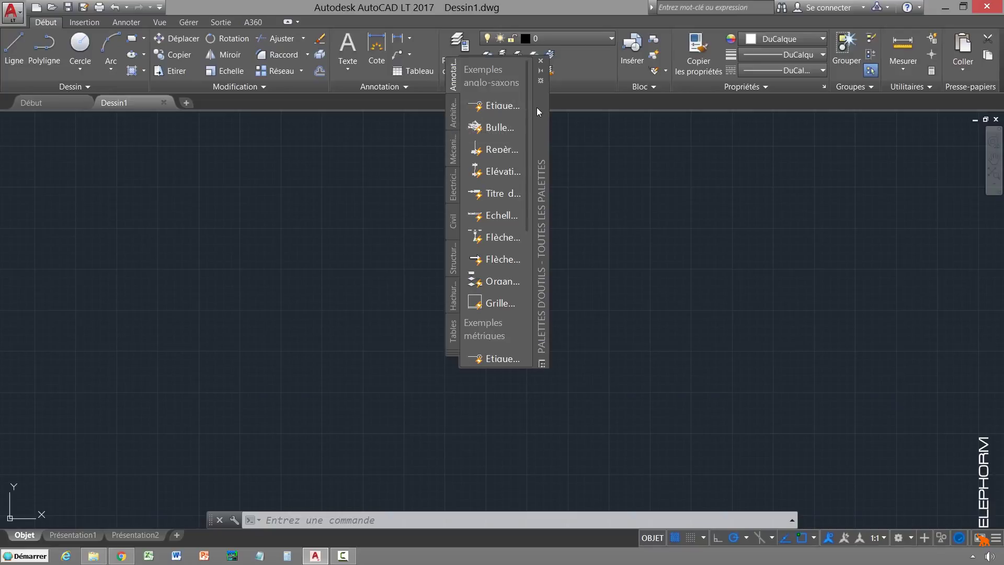
# Move the floating tool palettes away from the ribbon and close them
pyautogui.moveTo(537, 108); pyautogui.dragTo(531, 193)
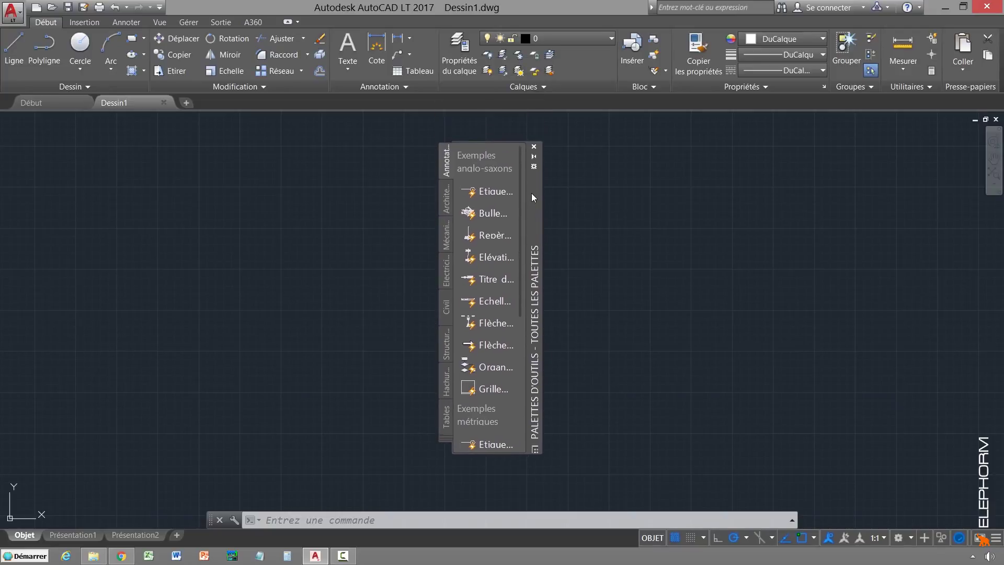
pyautogui.click(534, 149)
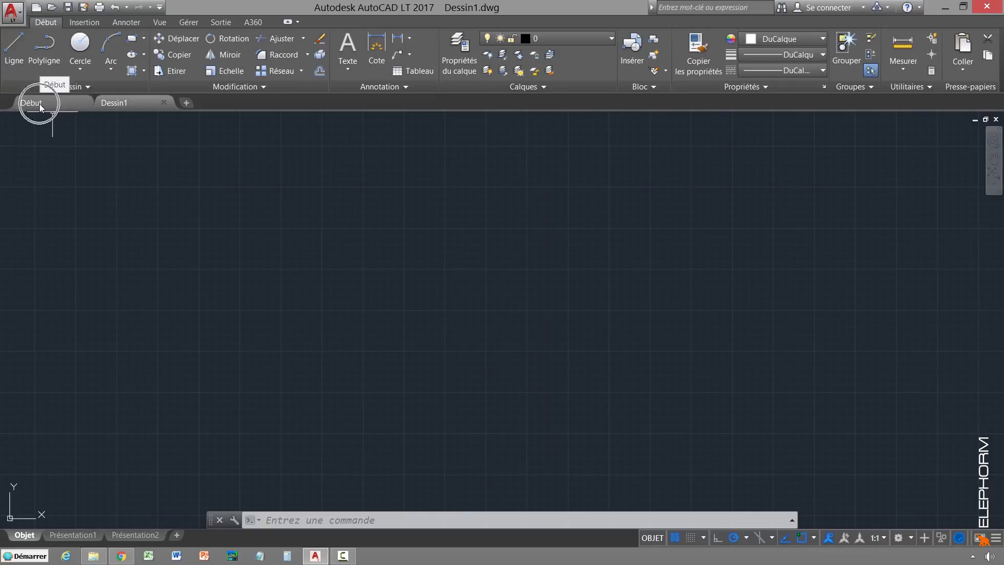
pyautogui.moveTo(118, 104)
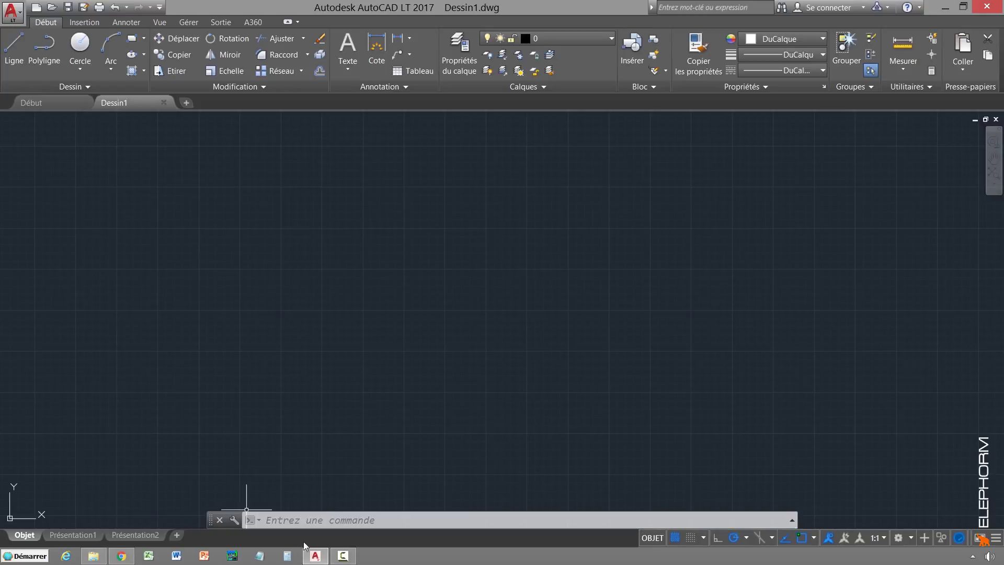
# Cancel a trial LIGNE command, dock the command line below the drawing area and enlarge it to show two history lines
pyautogui.click(14, 46)
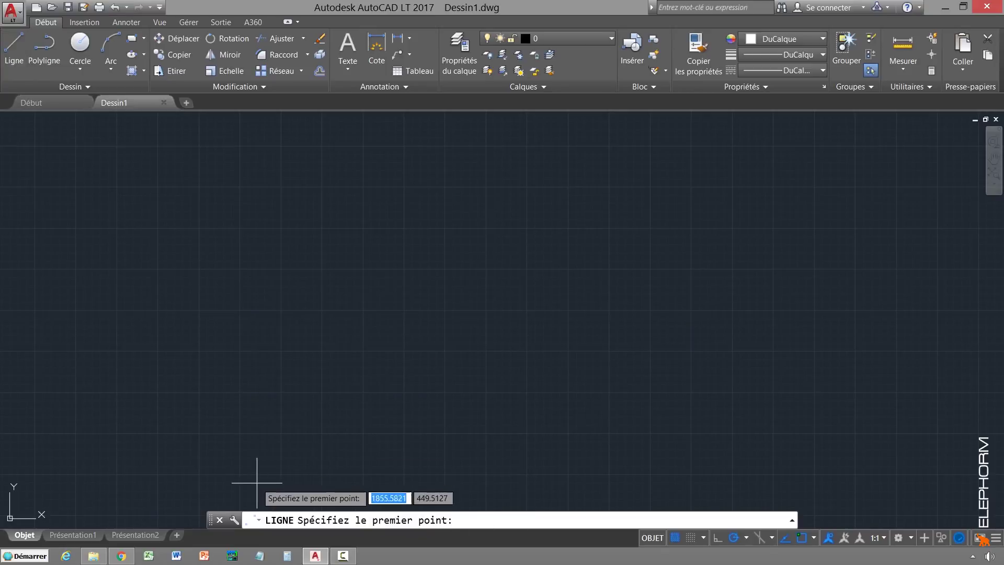
pyautogui.moveTo(208, 518); pyautogui.dragTo(207, 527)
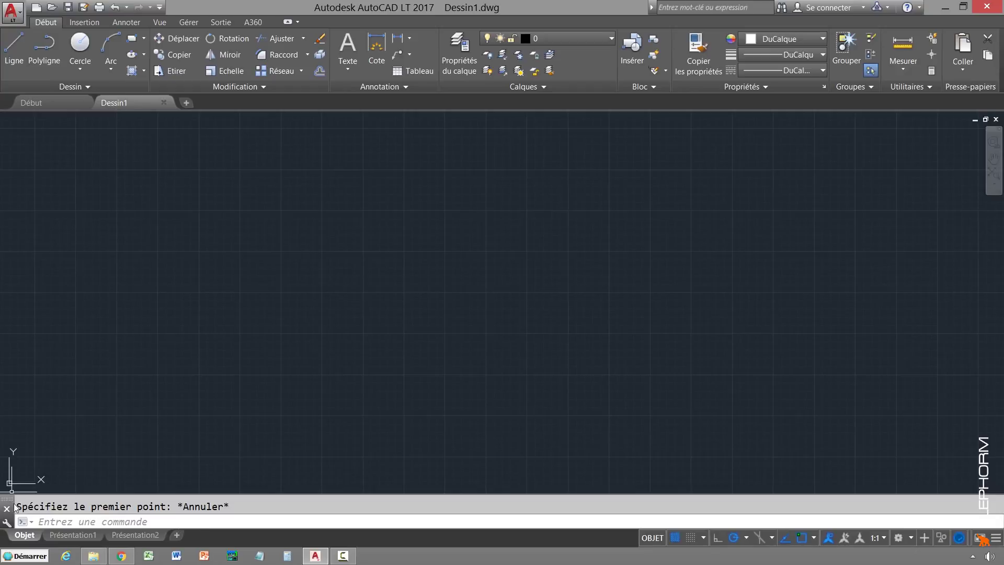
pyautogui.moveTo(8, 500)
pyautogui.mouseDown()
pyautogui.moveTo(211, 465)
pyautogui.moveTo(211, 529)
pyautogui.mouseUp()
pyautogui.moveTo(259, 492); pyautogui.dragTo(260, 483)
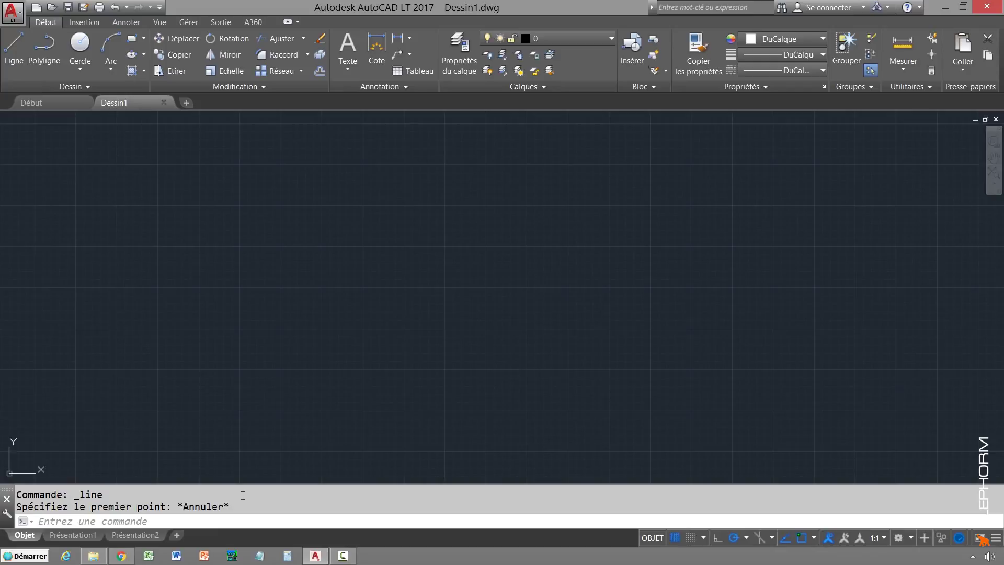
# Display the command history in the separate text window and close it
pyautogui.hotkey('ctrl', 'F2')
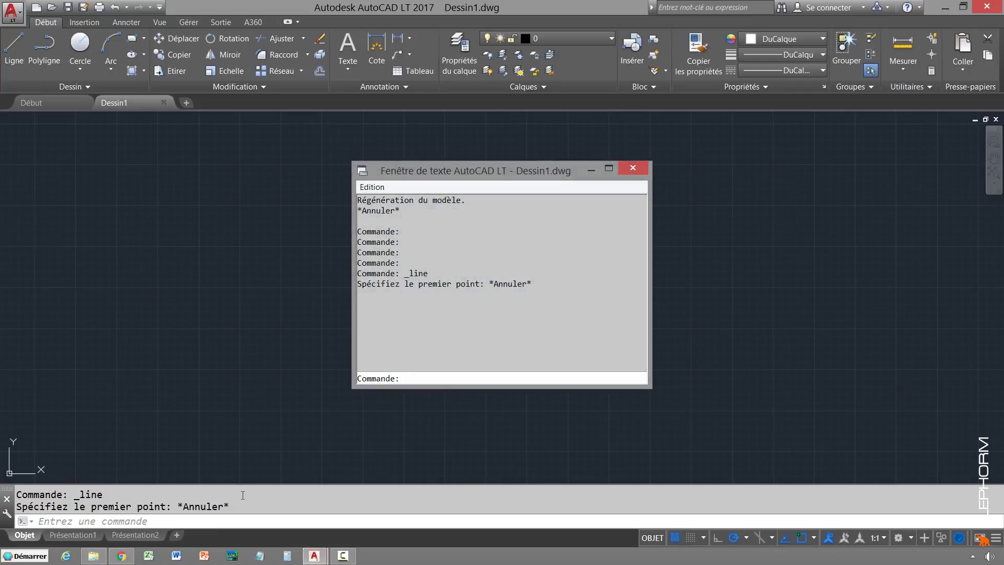
pyautogui.hotkey('ctrl', 'F2')
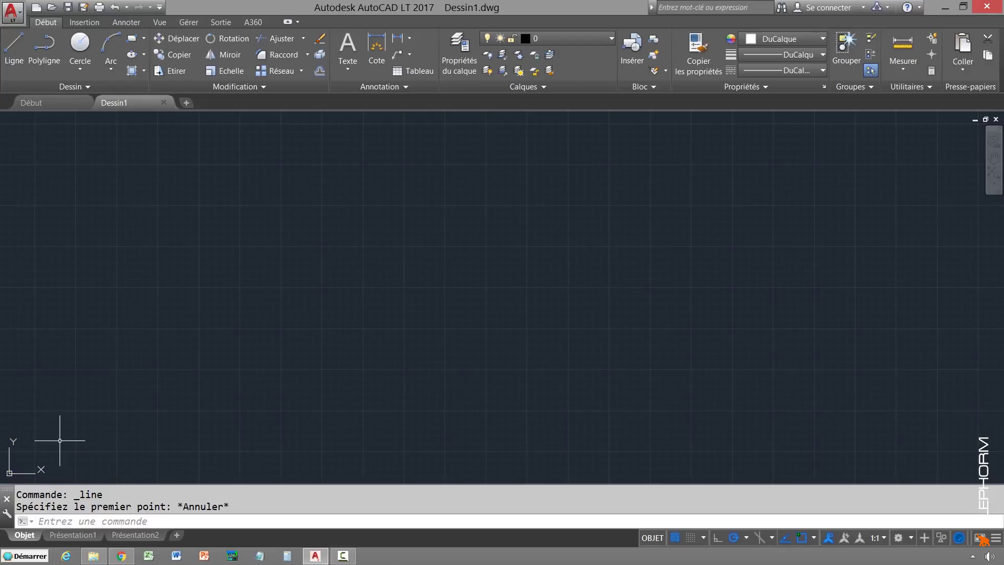
pyautogui.moveTo(60, 440)
pyautogui.mouseDown(button='middle')
pyautogui.moveTo(347, 323)
pyautogui.moveTo(367, 371)
pyautogui.mouseUp(button='middle')
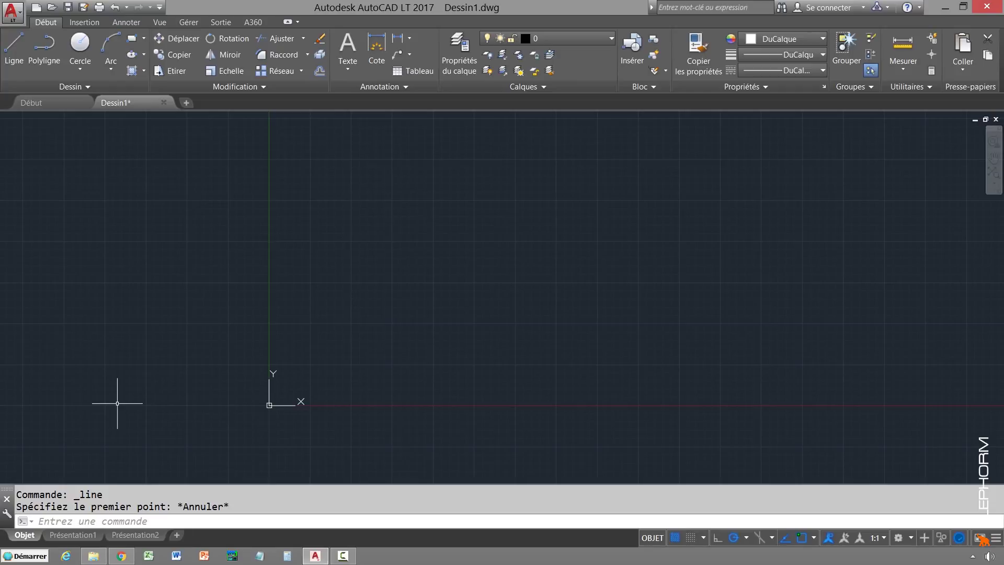
# View the Présentation1 and Présentation2 paper layouts, finishing on Présentation1
pyautogui.click(78, 536)
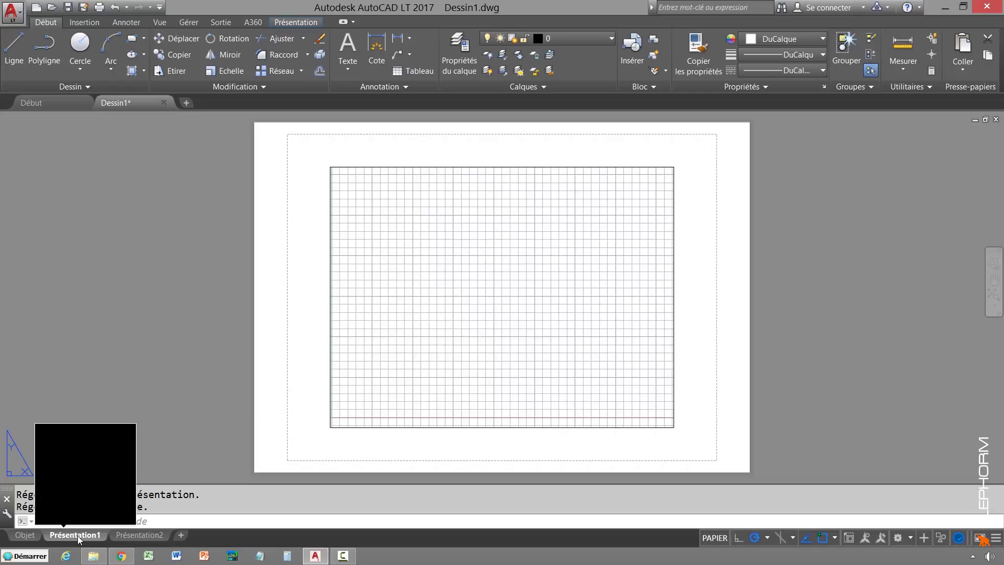
pyautogui.click(132, 534)
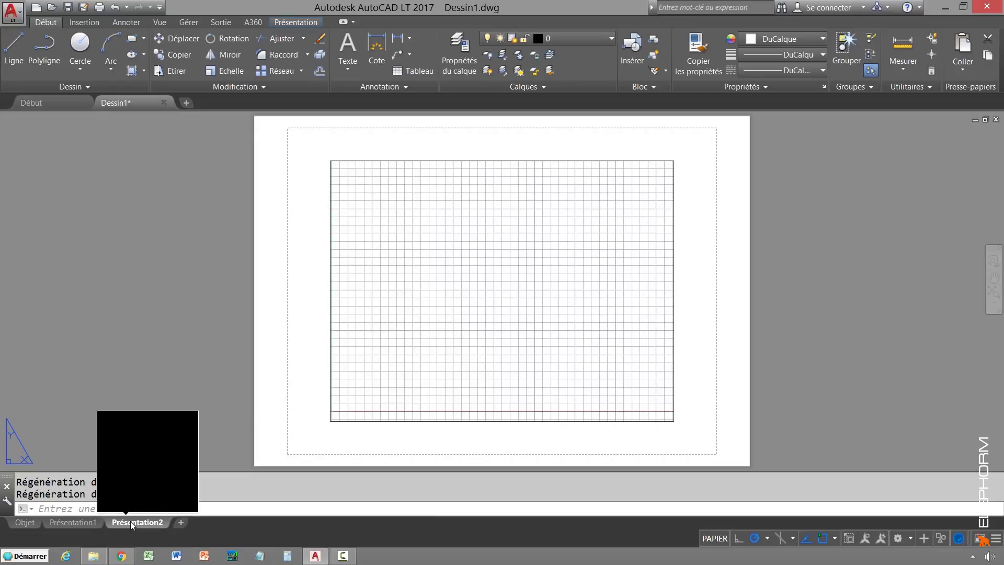
pyautogui.click(73, 521)
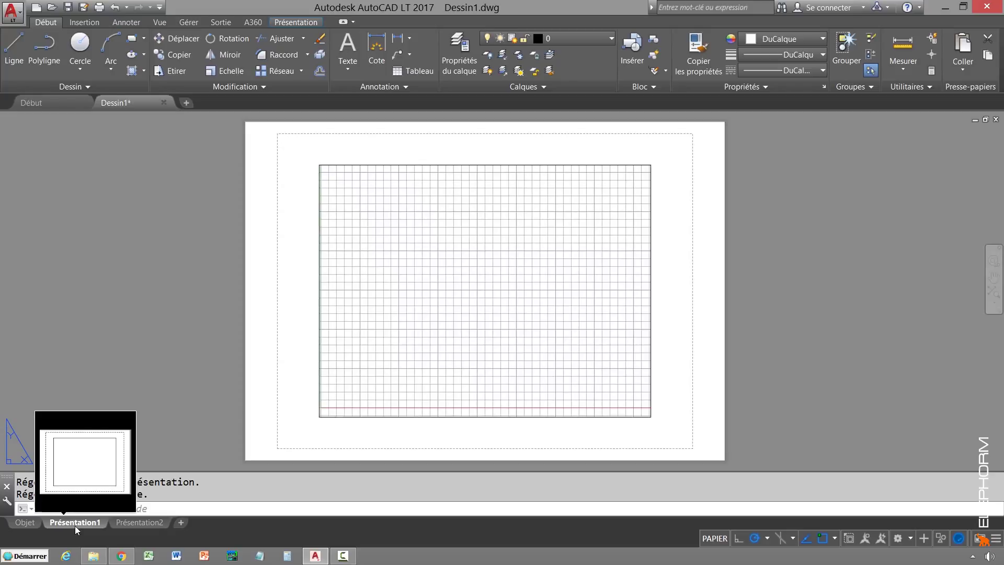
# Integrate the layout tabs into the status bar and dock them back above it
pyautogui.rightClick(142, 523)
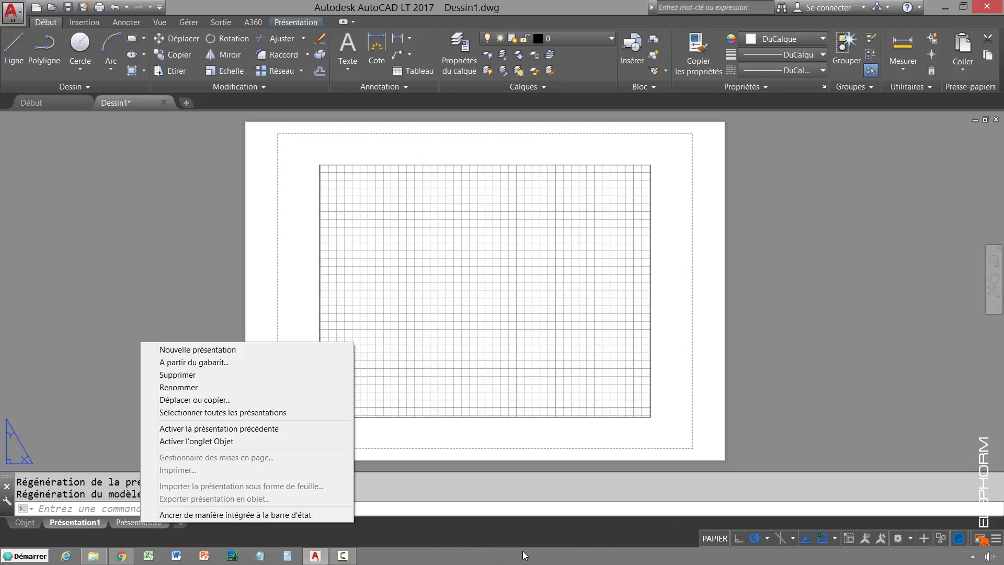
pyautogui.click(190, 515)
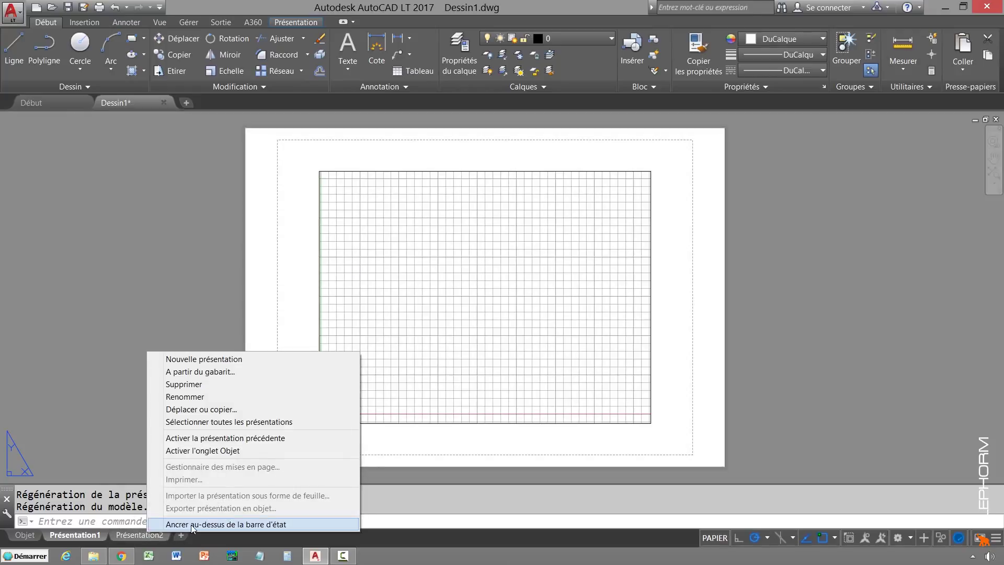
pyautogui.click(193, 524)
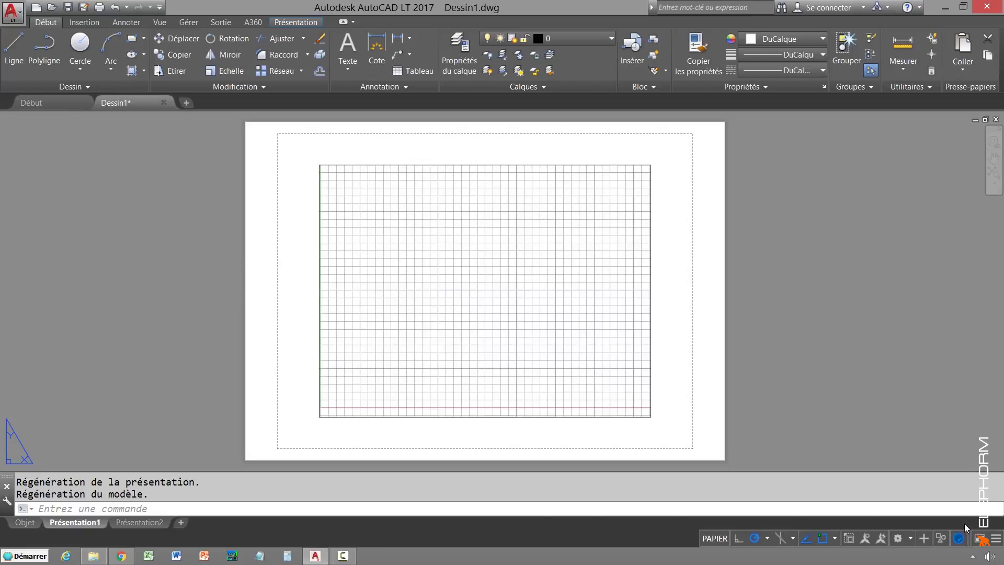
# Return to model space with no command active
pyautogui.rightClick(636, 314)
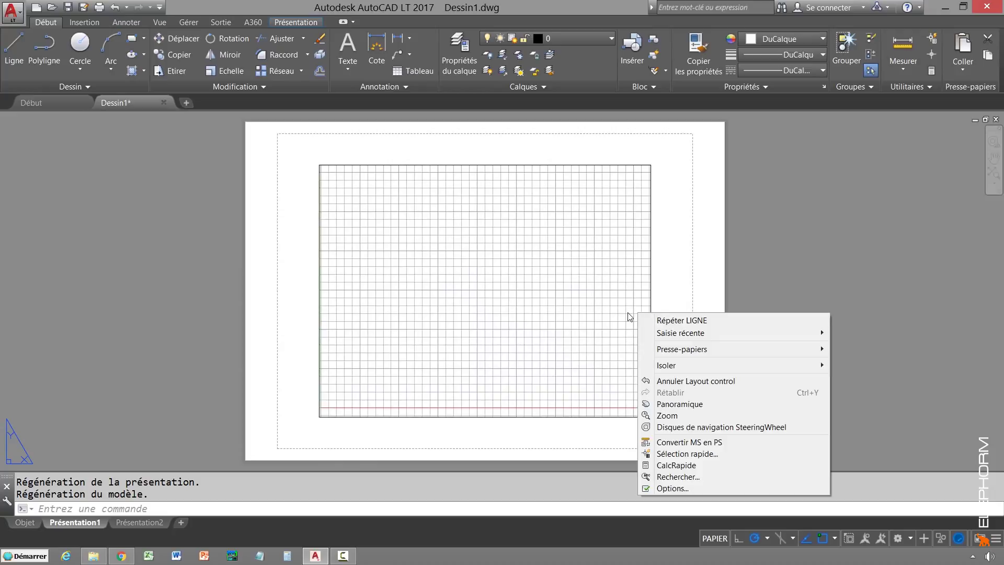
pyautogui.click(25, 523)
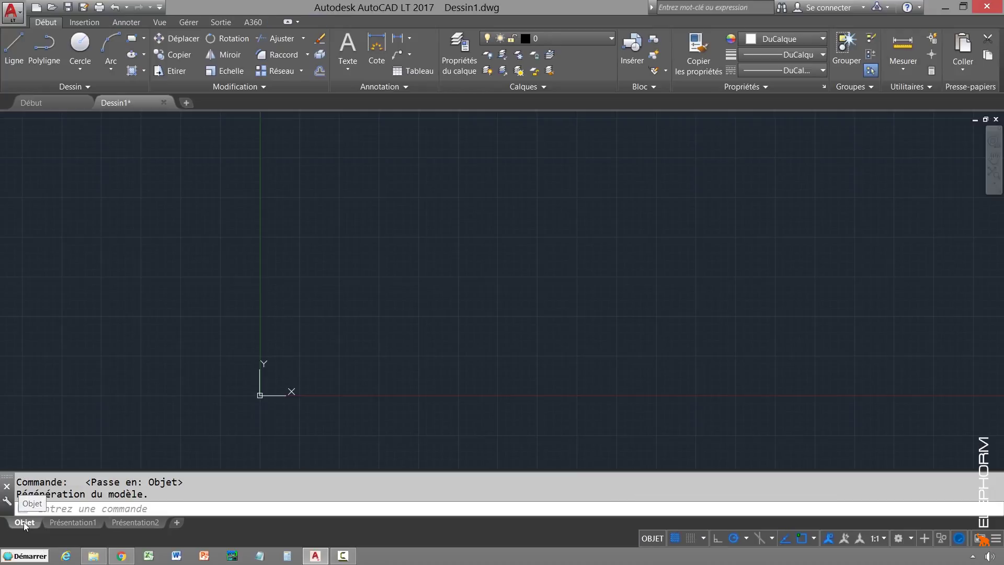
pyautogui.press('Escape')
pyautogui.press('Escape')
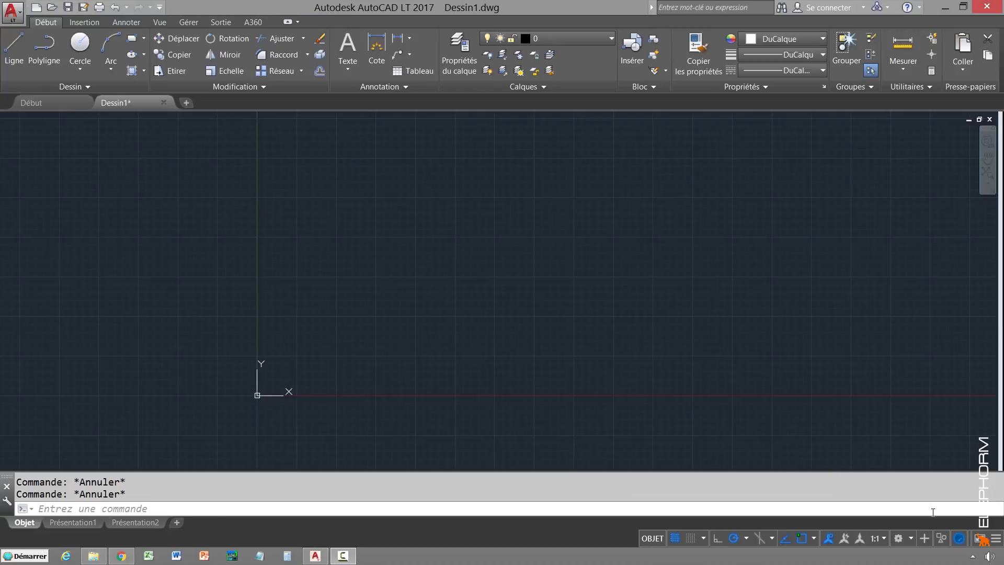
# Check the available workspaces without changing the current Dessin et annotation workspace
pyautogui.click(911, 538)
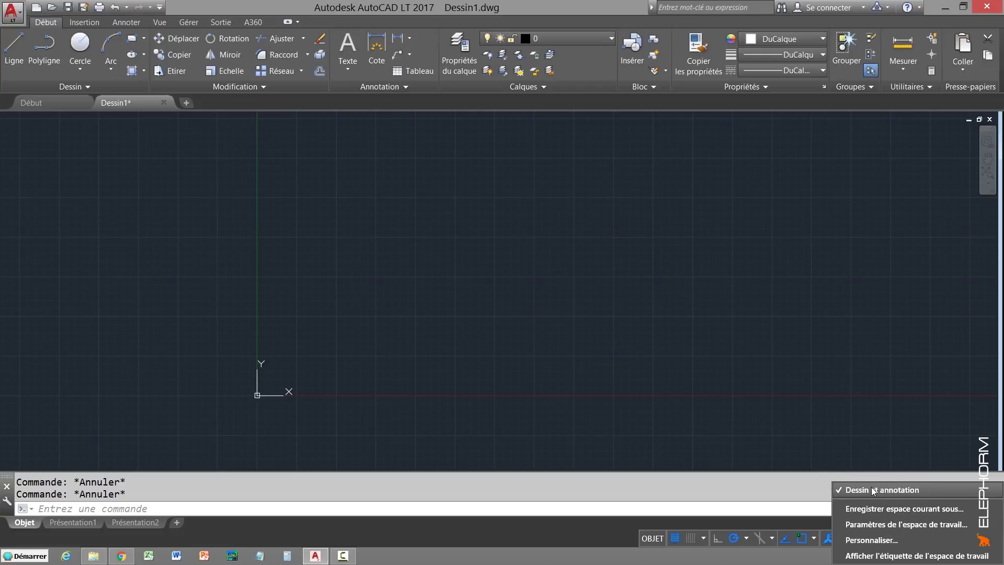
pyautogui.click(603, 339)
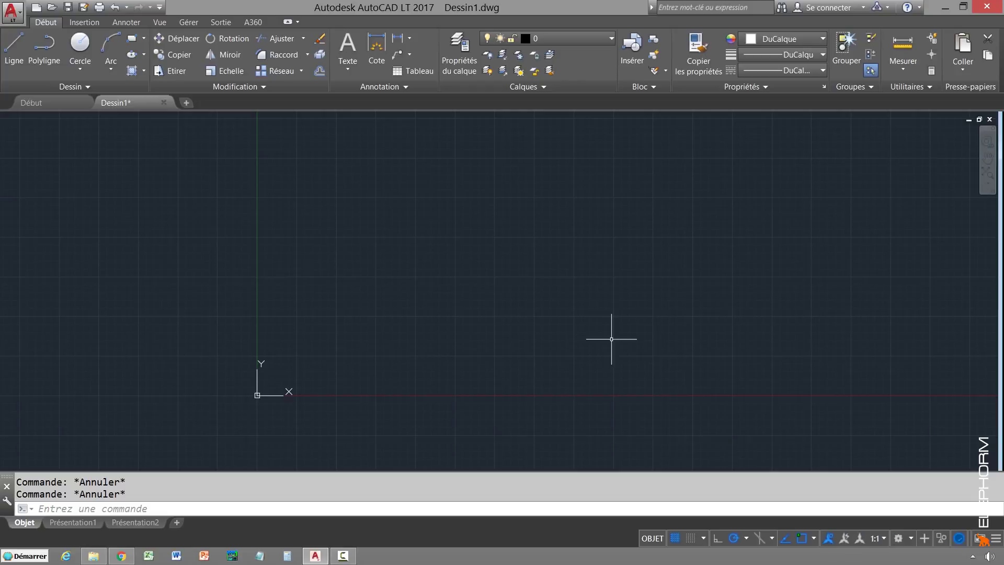
# Run the SCRIPT command with the alias SR, browse to the Data Formation (G:) drive and enlarge the file selection dialog
pyautogui.write('sr')
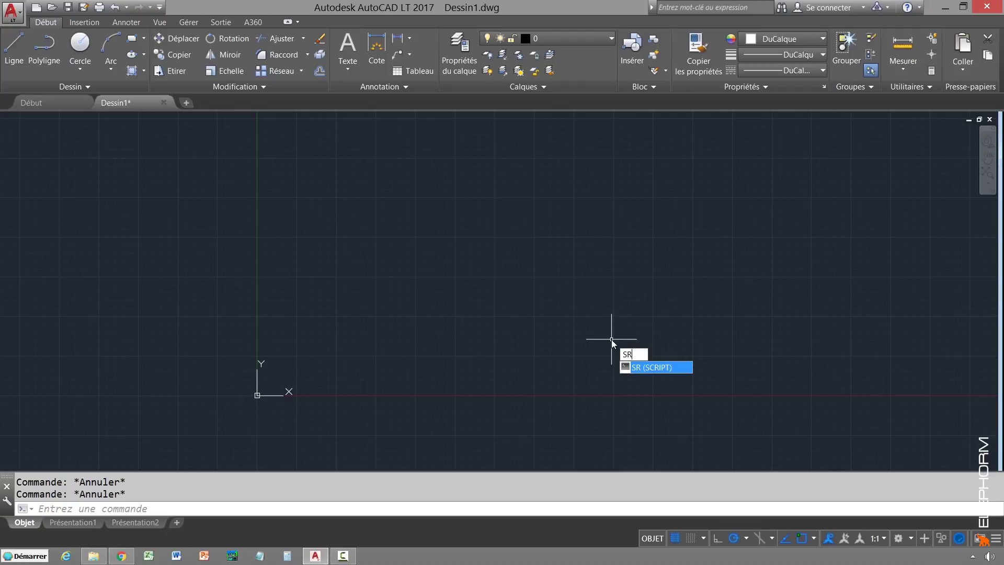
pyautogui.press('Return')
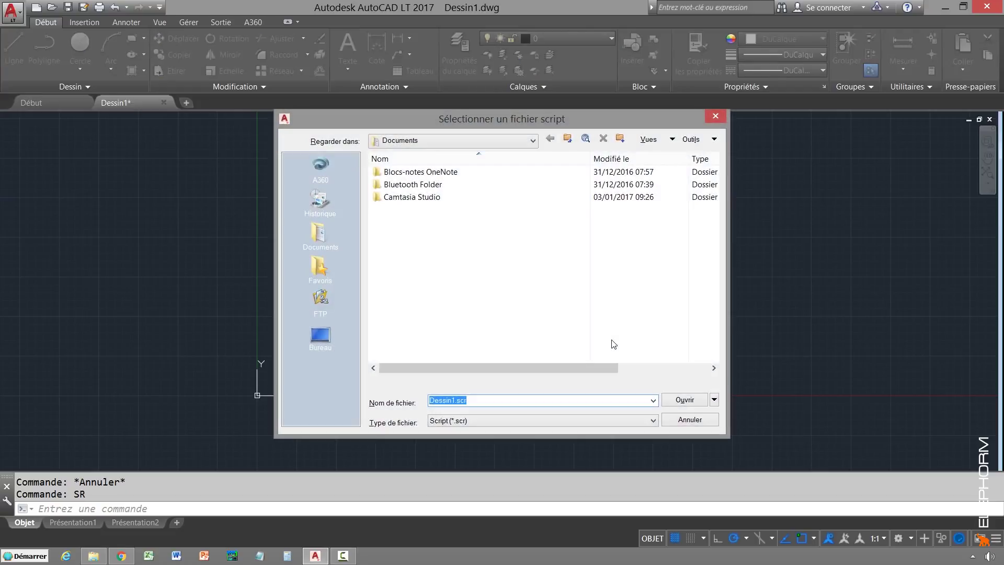
pyautogui.click(426, 141)
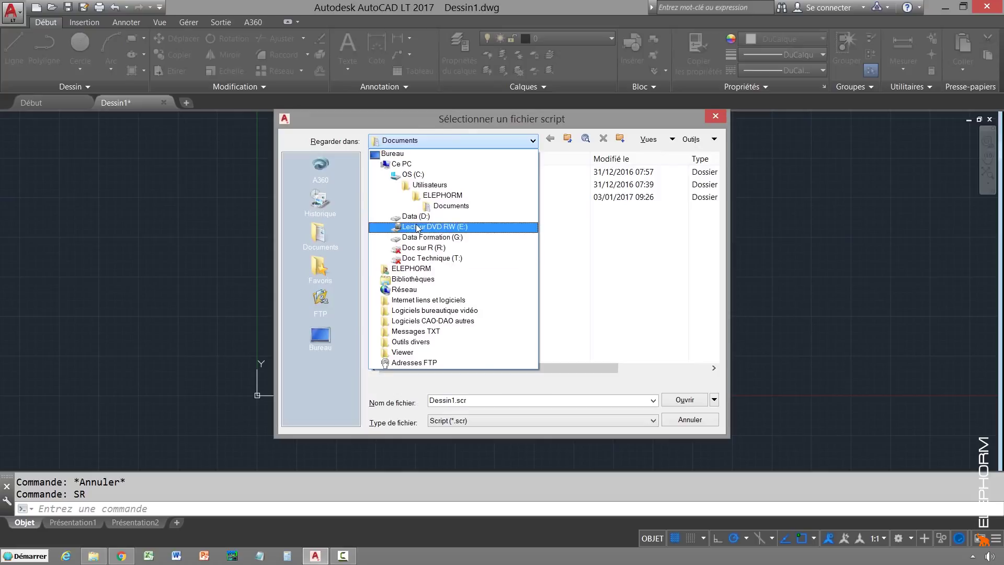
pyautogui.click(430, 238)
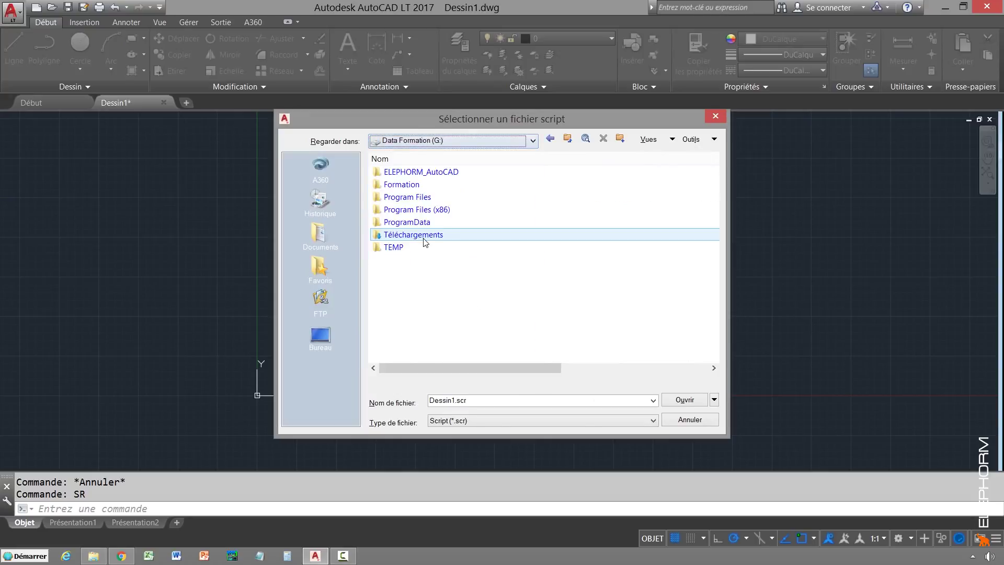
pyautogui.moveTo(355, 120); pyautogui.dragTo(308, 61)
pyautogui.moveTo(501, 375); pyautogui.dragTo(501, 484)
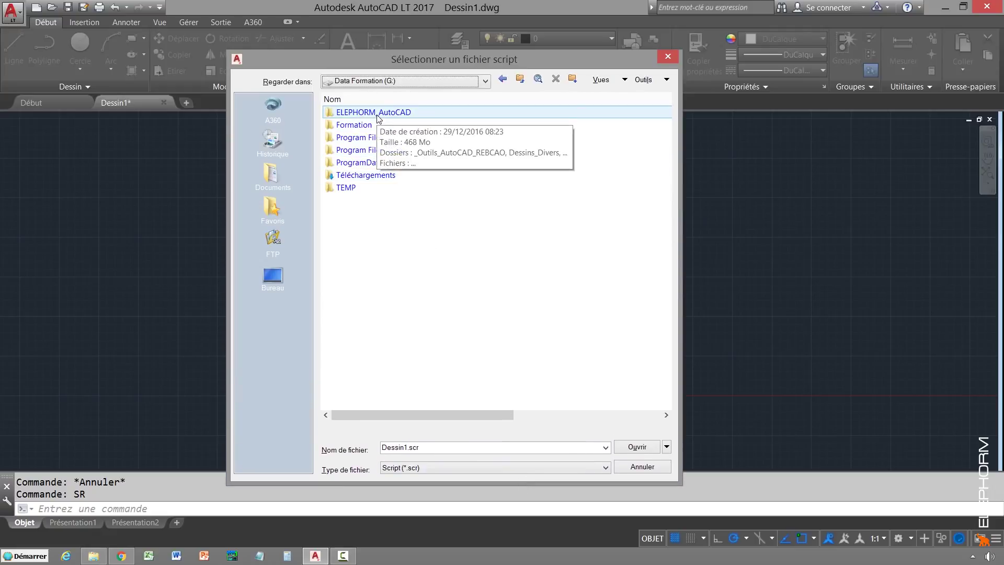
# Add the ELEPHORM_AutoCAD folder to the script file dialog's places list and open it from there
pyautogui.moveTo(374, 117); pyautogui.dragTo(295, 110)
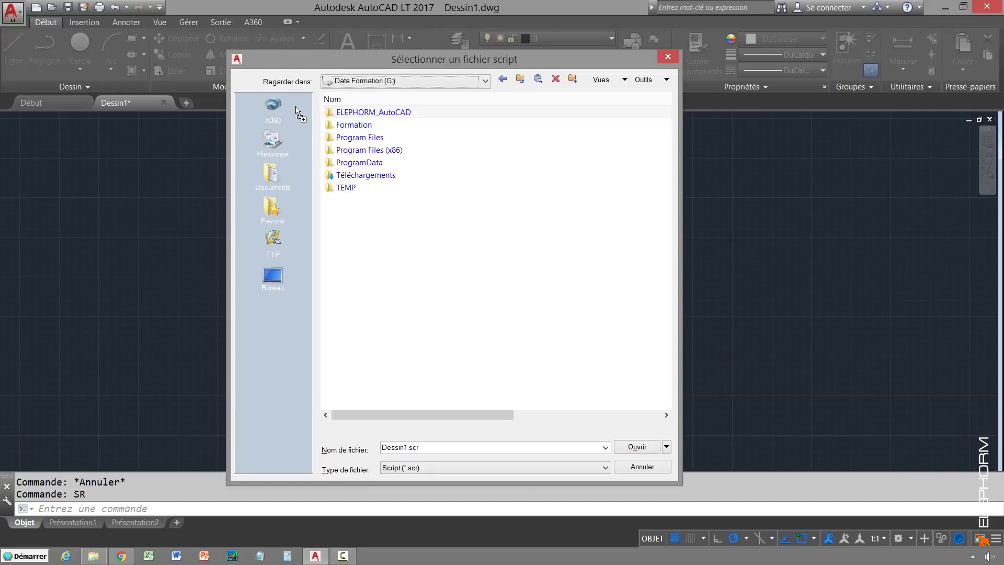
pyautogui.click(273, 112)
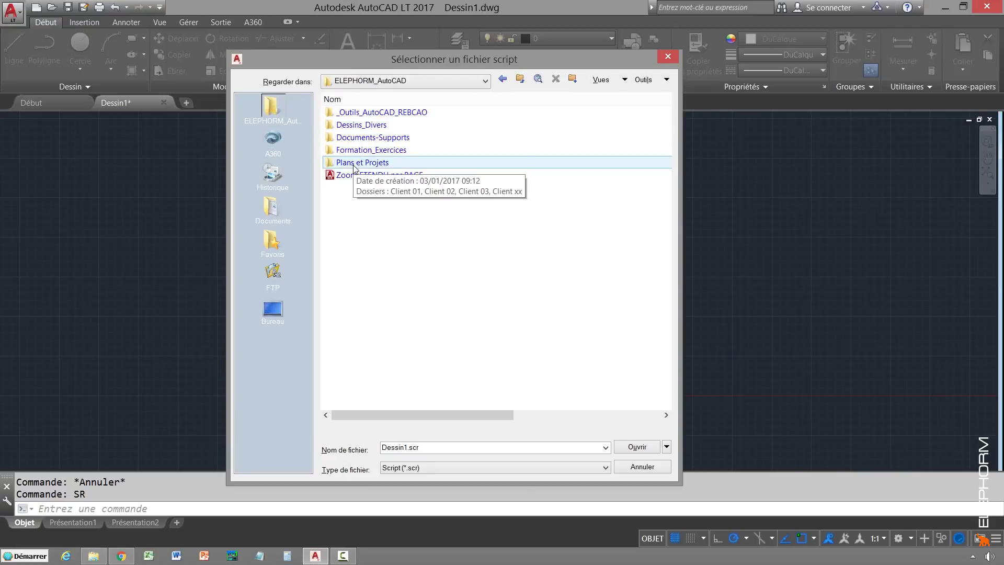
# Run the script Affichage_AutoCAD_Classique_Français_ from the _NEW_Mise_en_page_2016 folder inside _Outils_AutoCAD_REBCAO and Menu
pyautogui.doubleClick(376, 113)
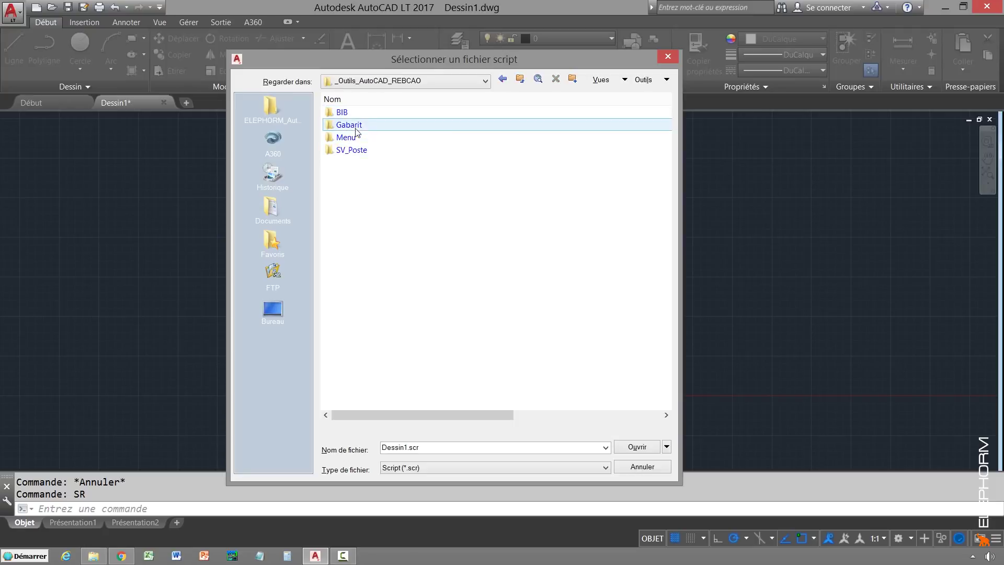
pyautogui.doubleClick(348, 138)
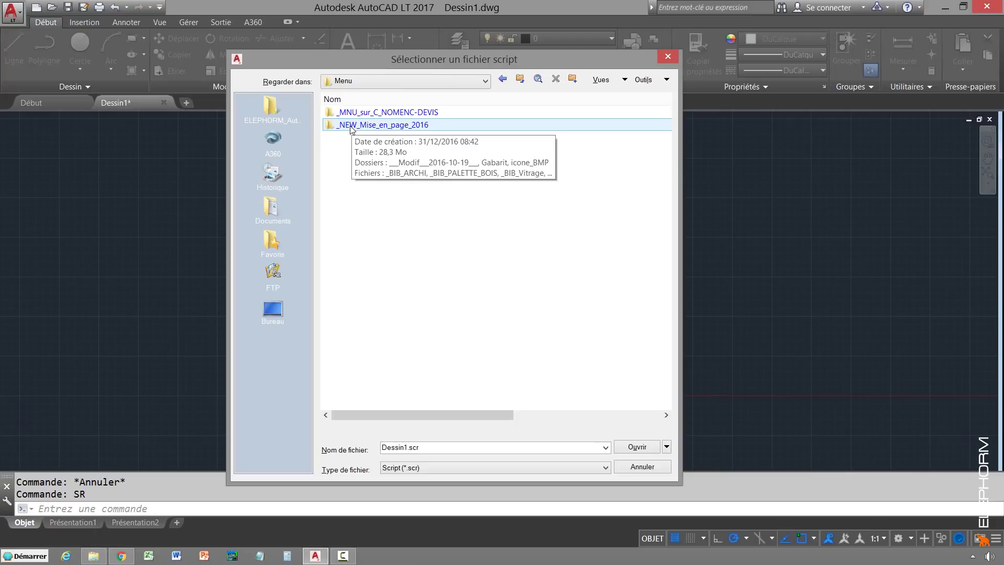
pyautogui.doubleClick(350, 126)
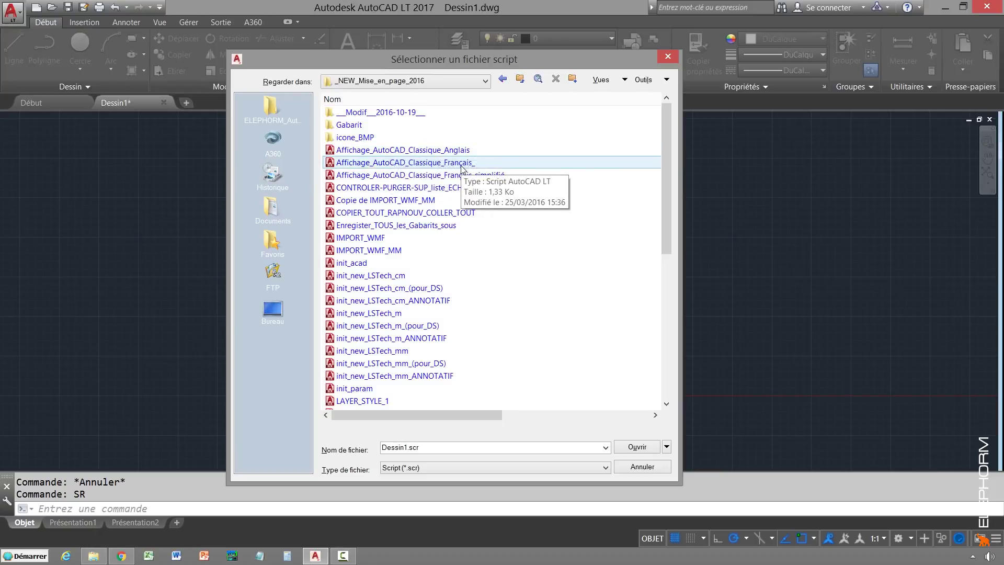
pyautogui.press('ctrl')
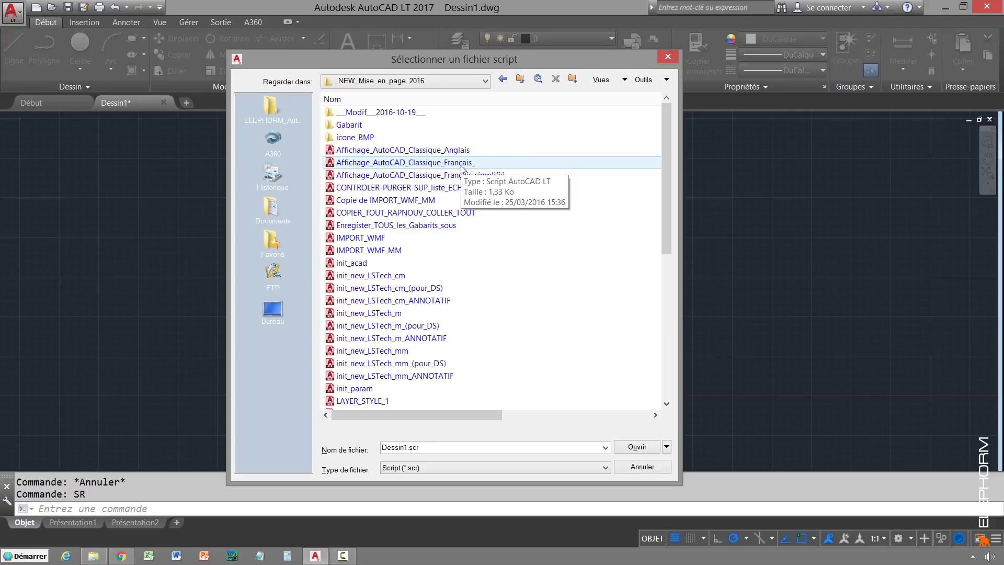
pyautogui.doubleClick(461, 166)
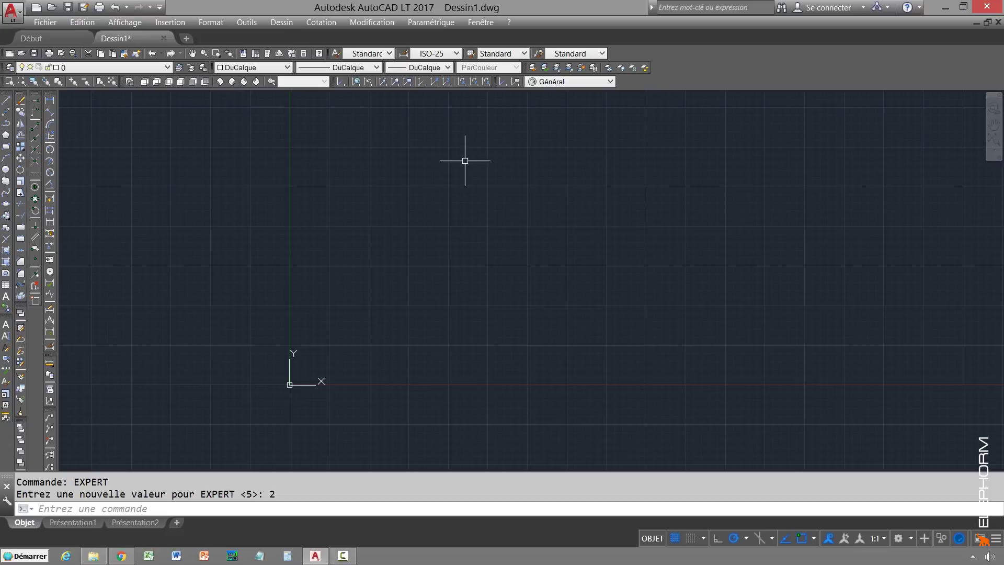
pyautogui.click(47, 22)
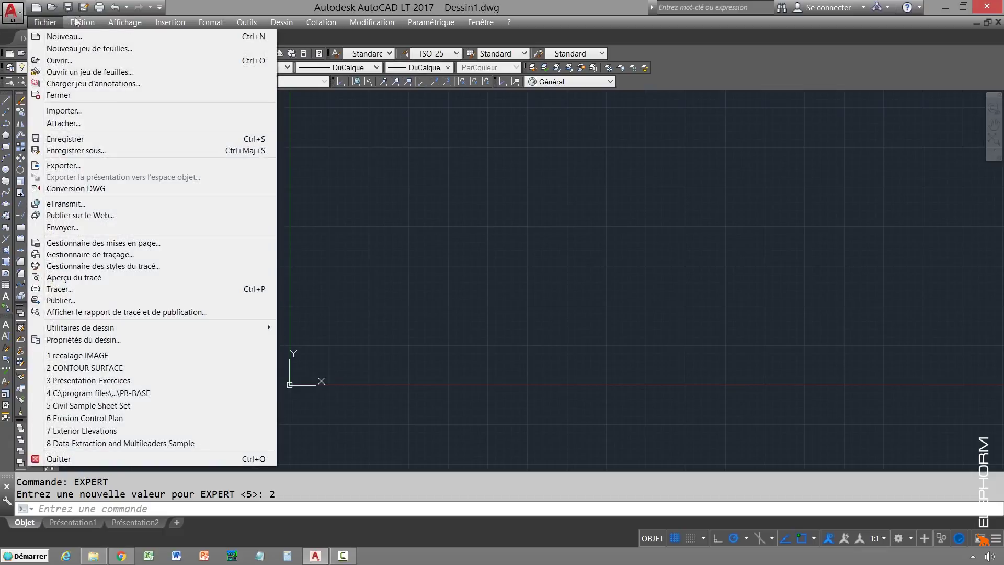
pyautogui.doubleClick(382, 230)
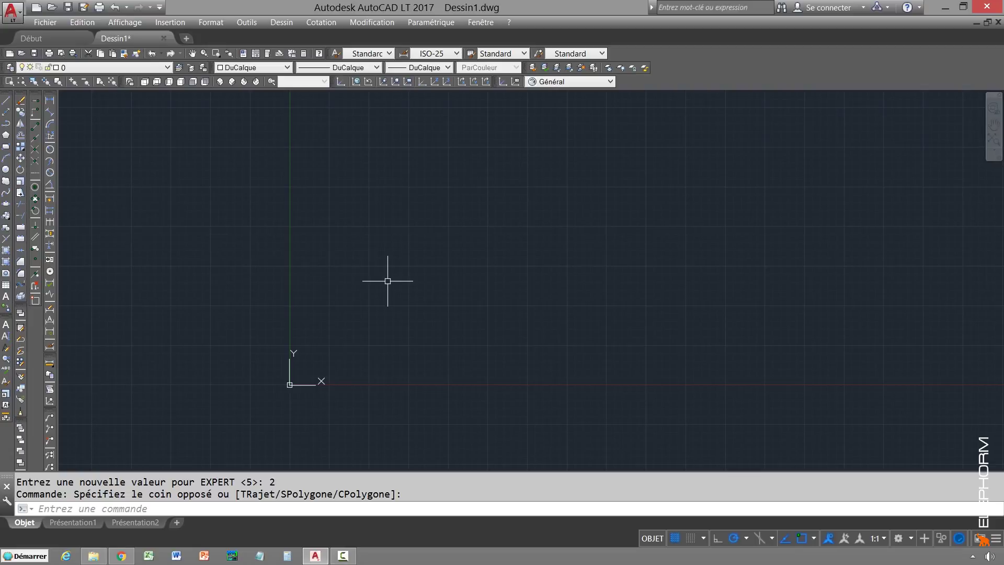
# In the display options, set the window colour scheme to Clair, apply it, and enable scroll bars in the drawing window
pyautogui.rightClick(388, 281)
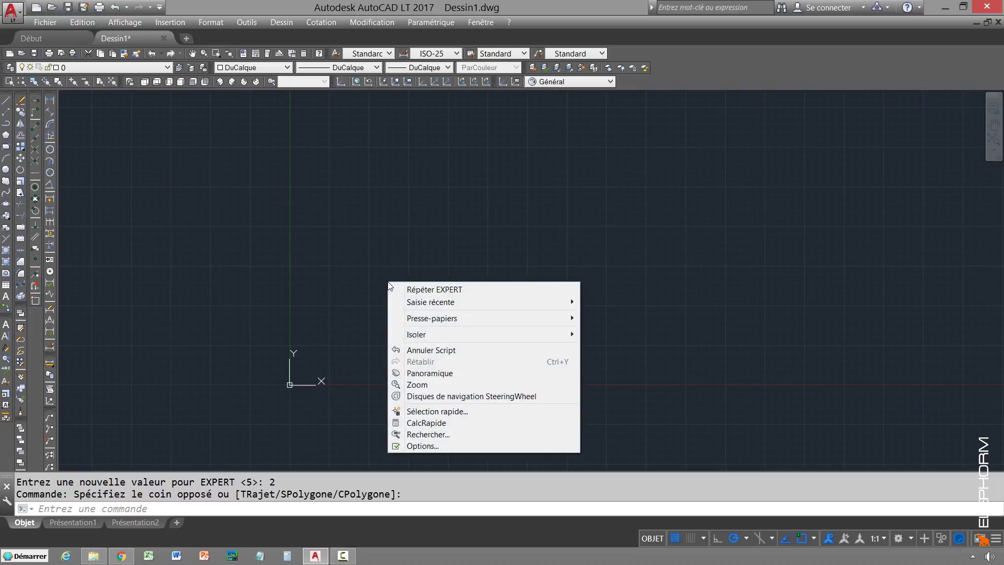
pyautogui.click(430, 448)
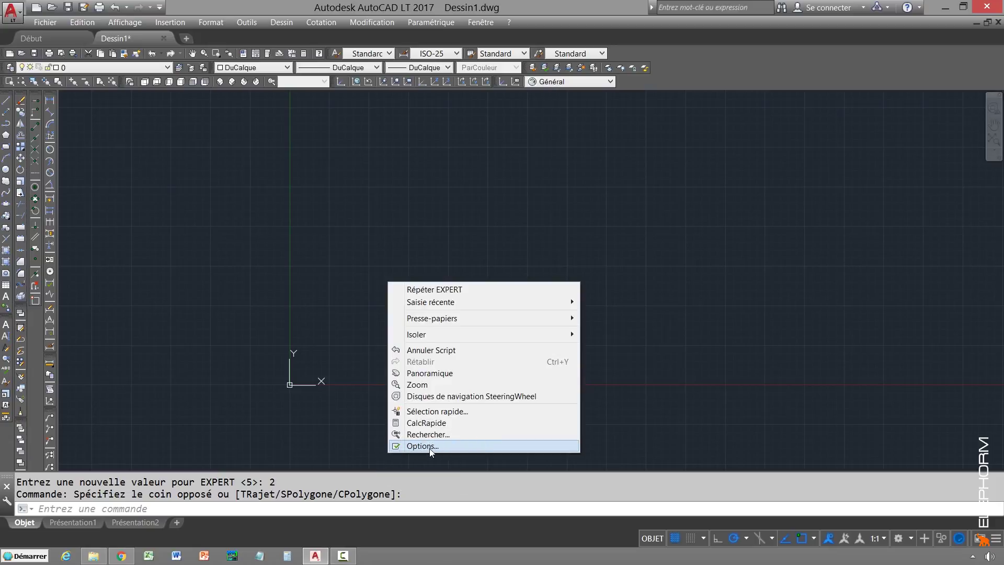
pyautogui.rightClick(542, 251)
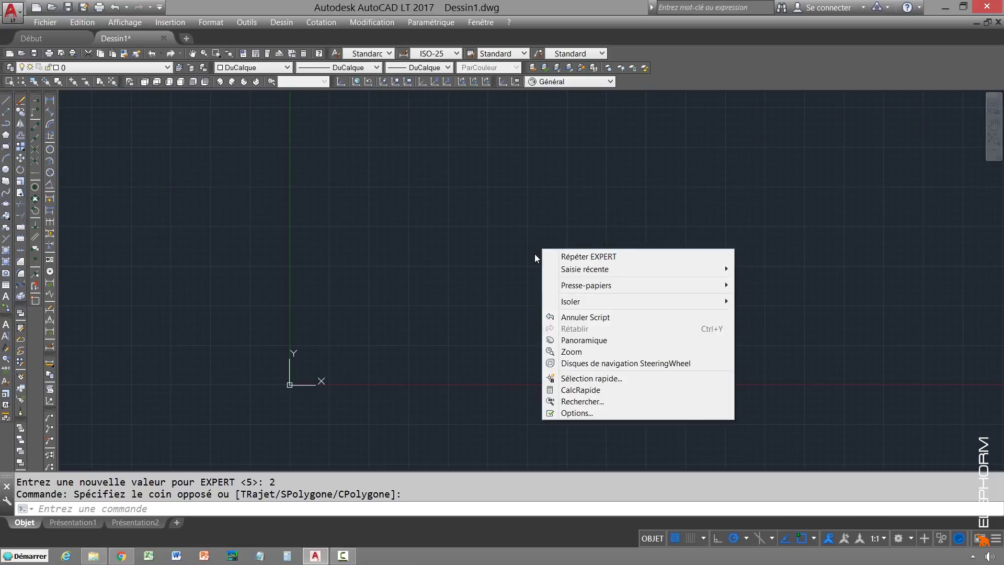
pyautogui.click(473, 494)
pyautogui.rightClick(472, 494)
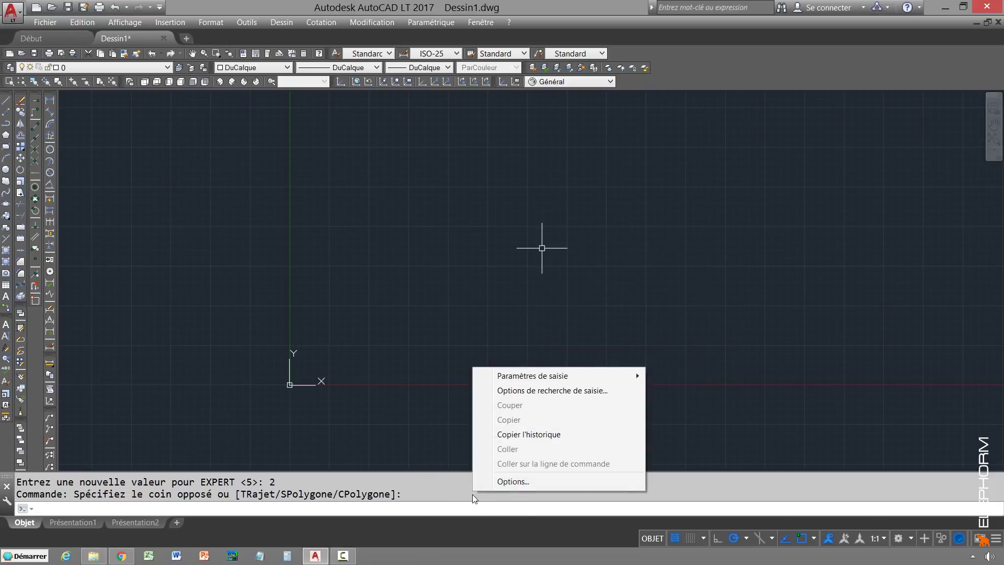
pyautogui.click(511, 481)
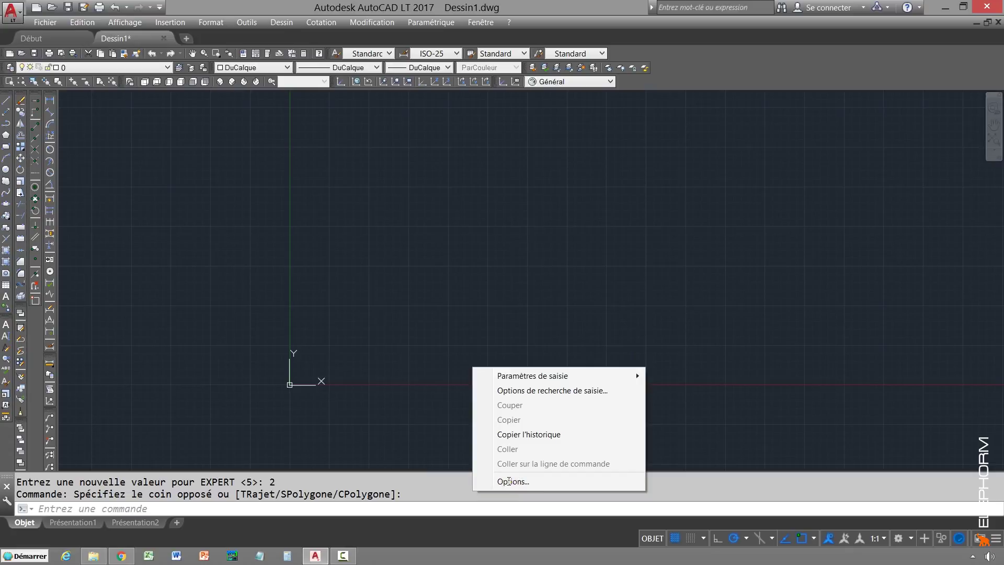
pyautogui.click(510, 481)
pyautogui.press('ctrl')
pyautogui.press('ctrl')
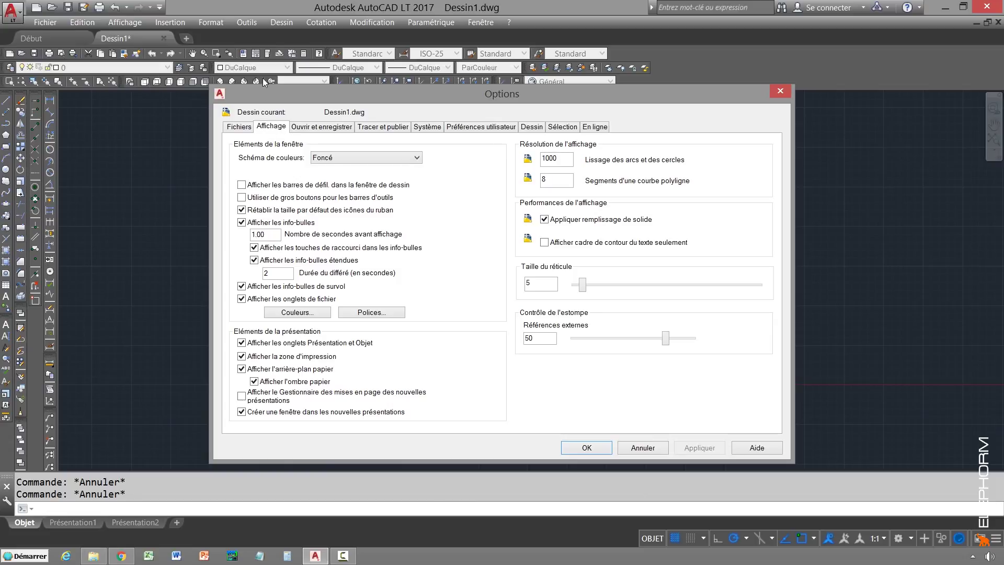
pyautogui.click(327, 158)
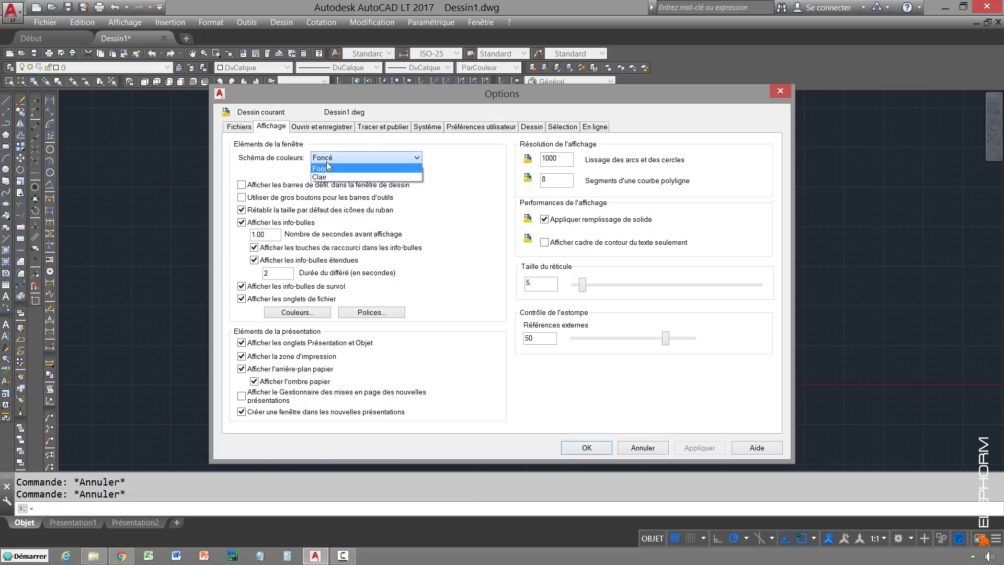
pyautogui.press('ctrl')
pyautogui.click(328, 178)
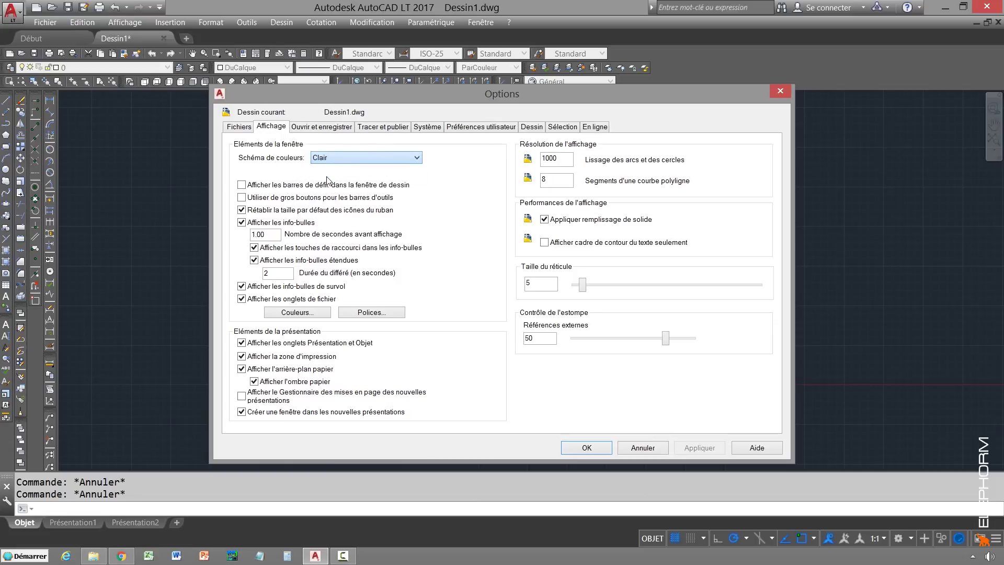
pyautogui.press('ctrl')
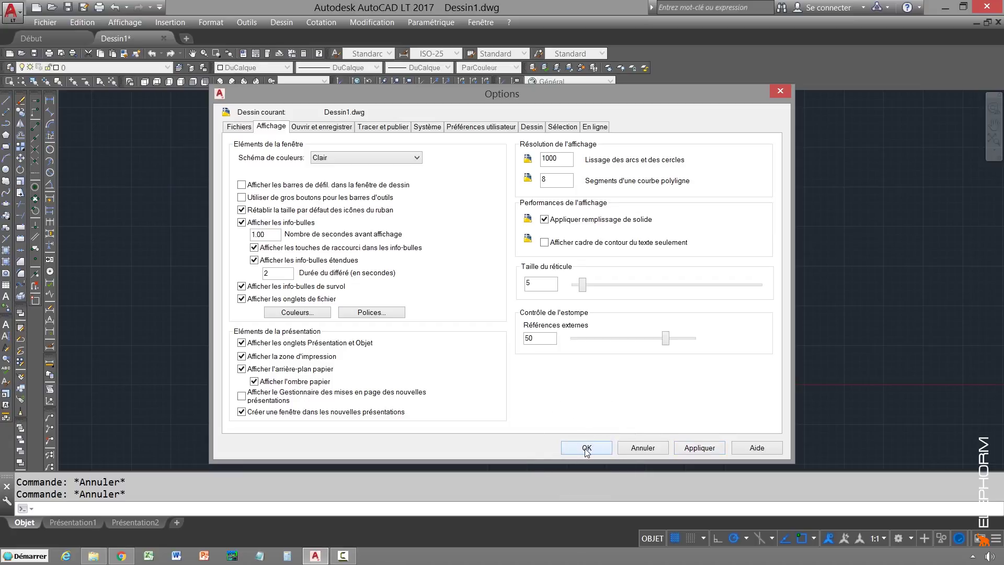
pyautogui.click(699, 449)
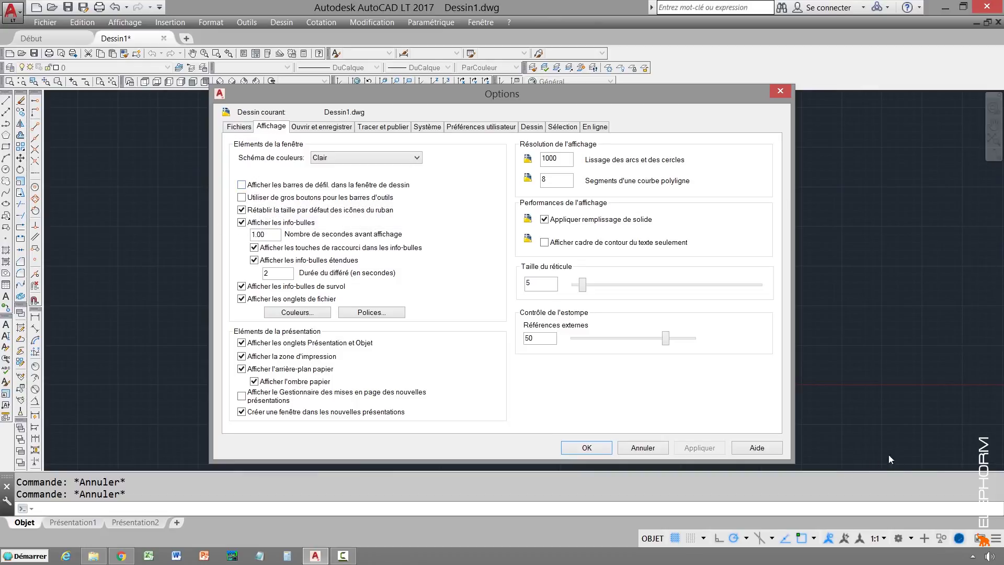
pyautogui.click(242, 185)
# Set the 2D model space background colour to Blanc, accept the options, and turn off the drawing grid
pyautogui.click(296, 313)
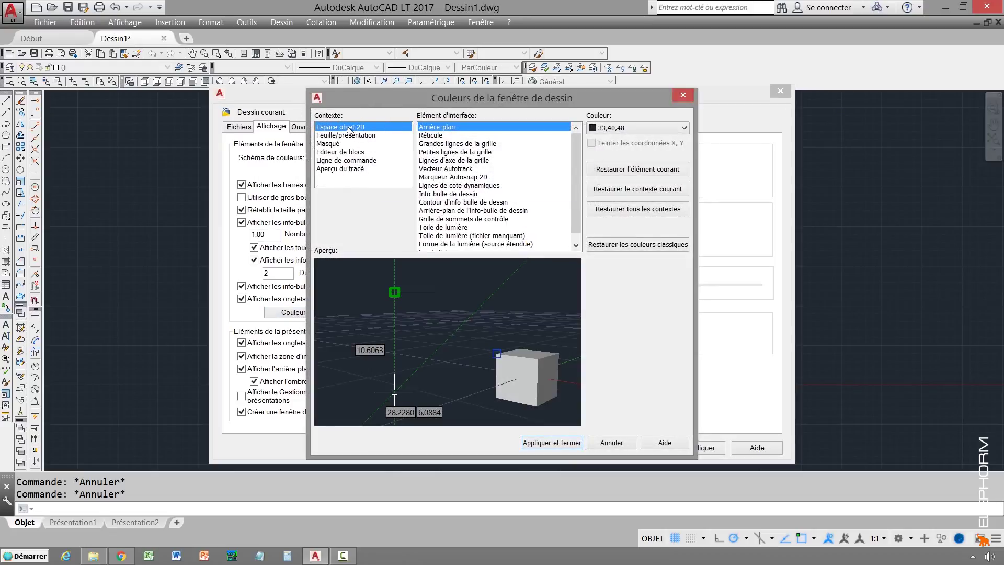
pyautogui.click(621, 129)
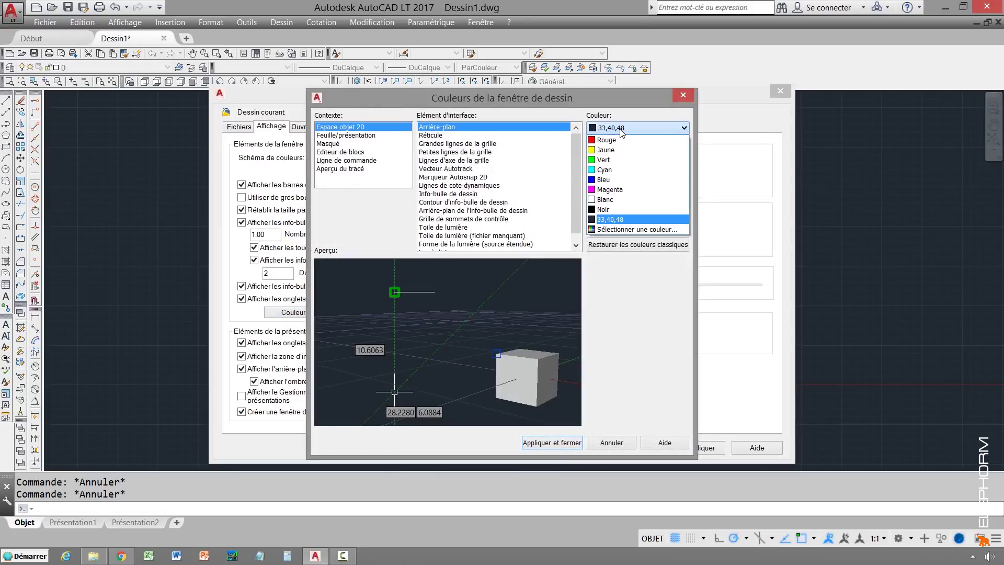
pyautogui.click(614, 202)
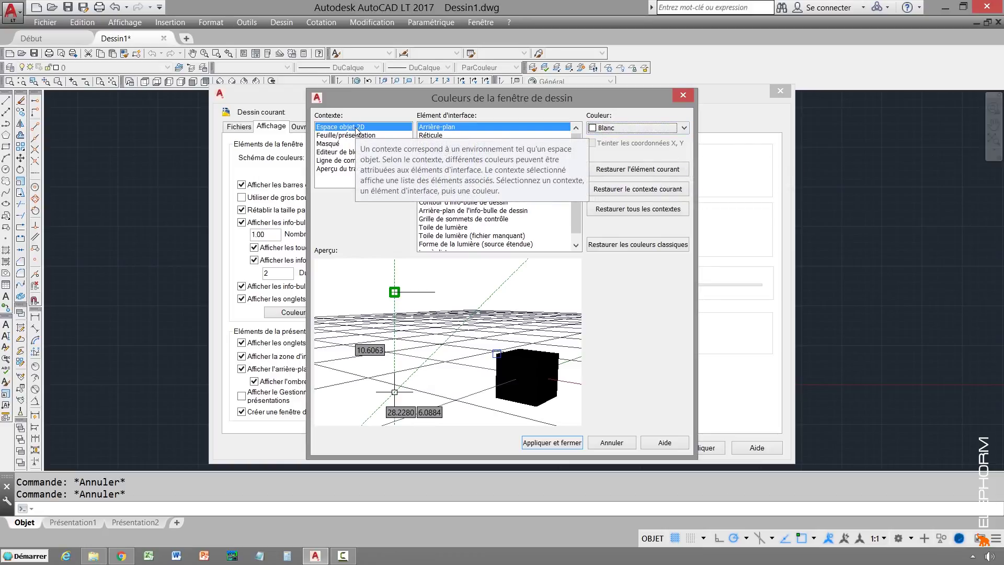
pyautogui.click(557, 440)
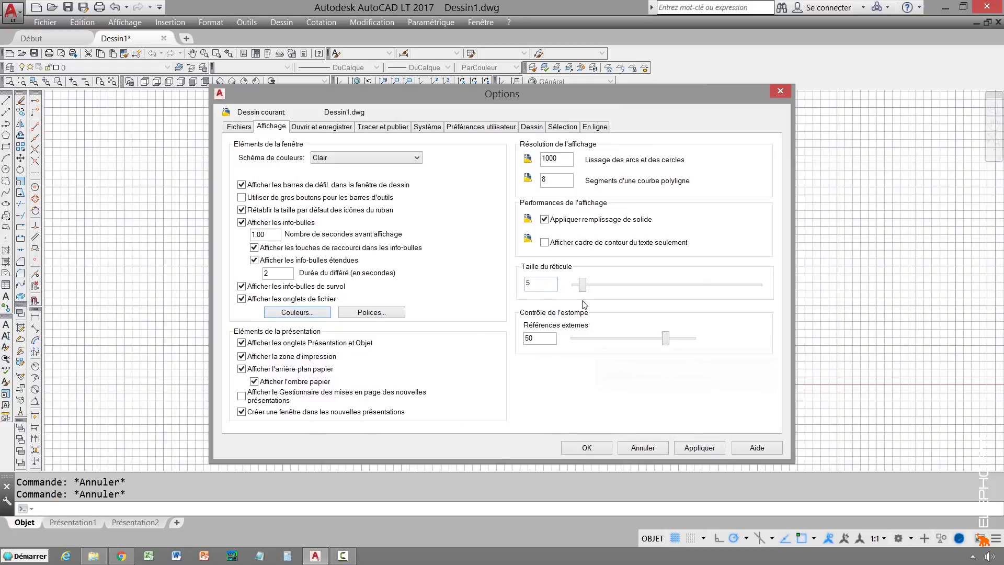
pyautogui.click(595, 450)
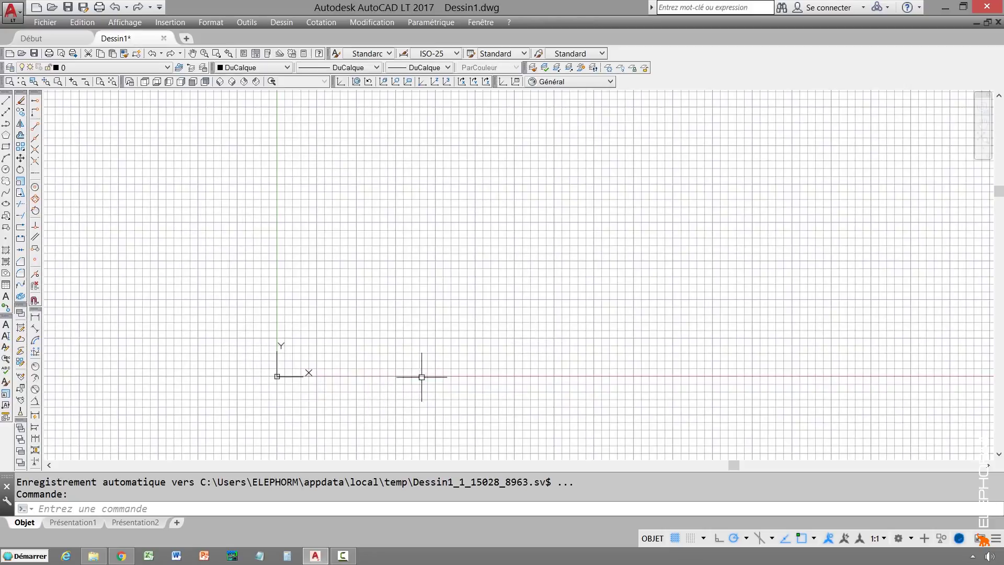
pyautogui.click(675, 539)
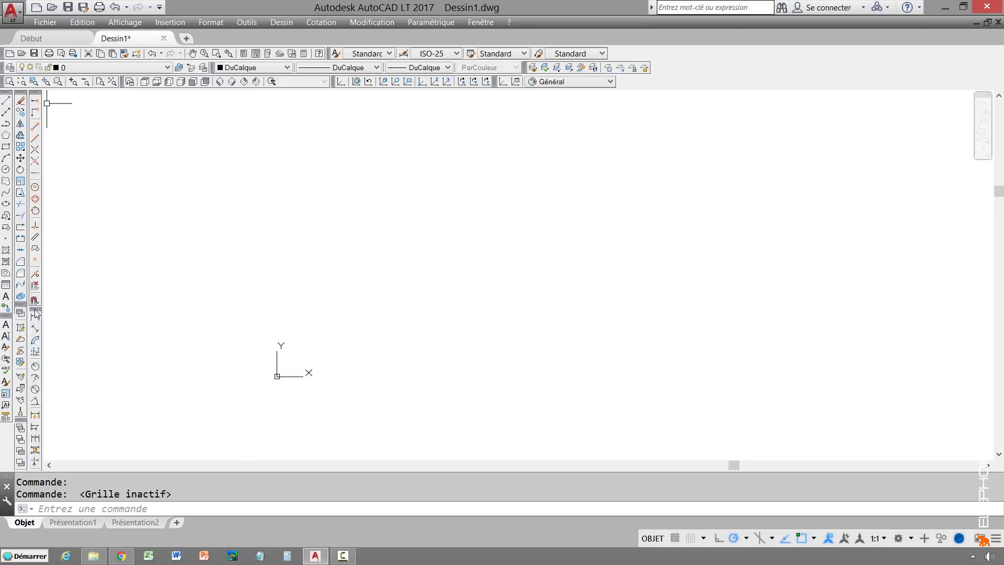
# Redock the dimension toolbar in its own column with the inquiry toolbar beneath, and stack the multileader and draw order toolbars under object snap
pyautogui.moveTo(34, 310); pyautogui.dragTo(49, 99)
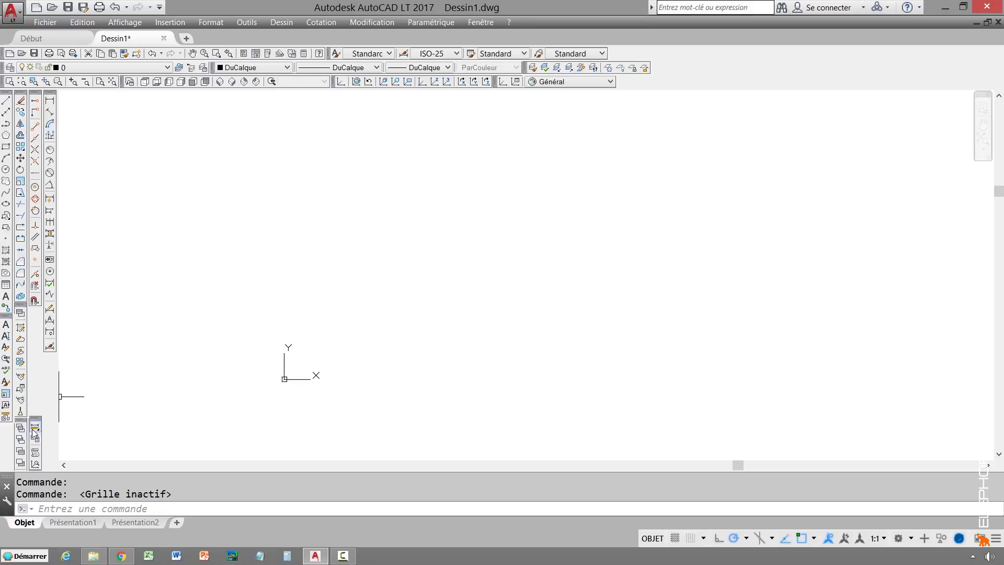
pyautogui.moveTo(35, 421); pyautogui.dragTo(50, 360)
pyautogui.moveTo(31, 398); pyautogui.dragTo(35, 312)
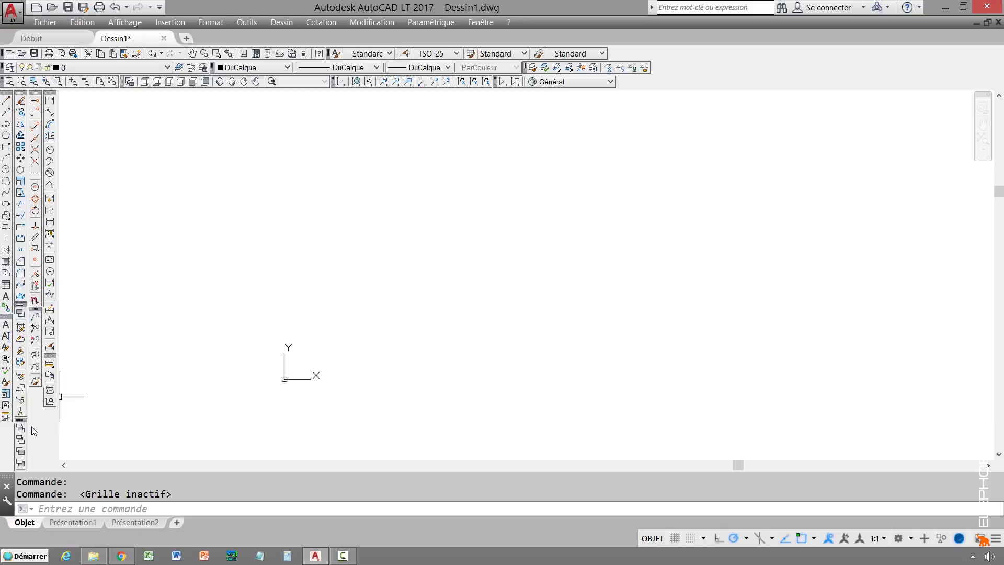
pyautogui.moveTo(20, 421); pyautogui.dragTo(35, 396)
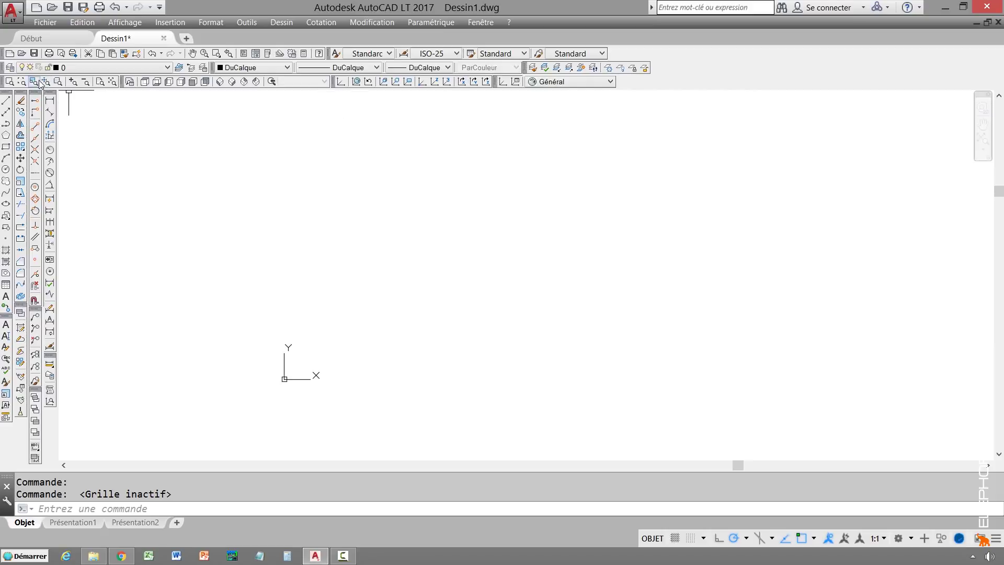
# Look through the layer list and the preset view list in the toolbars without changing the selections
pyautogui.click(66, 68)
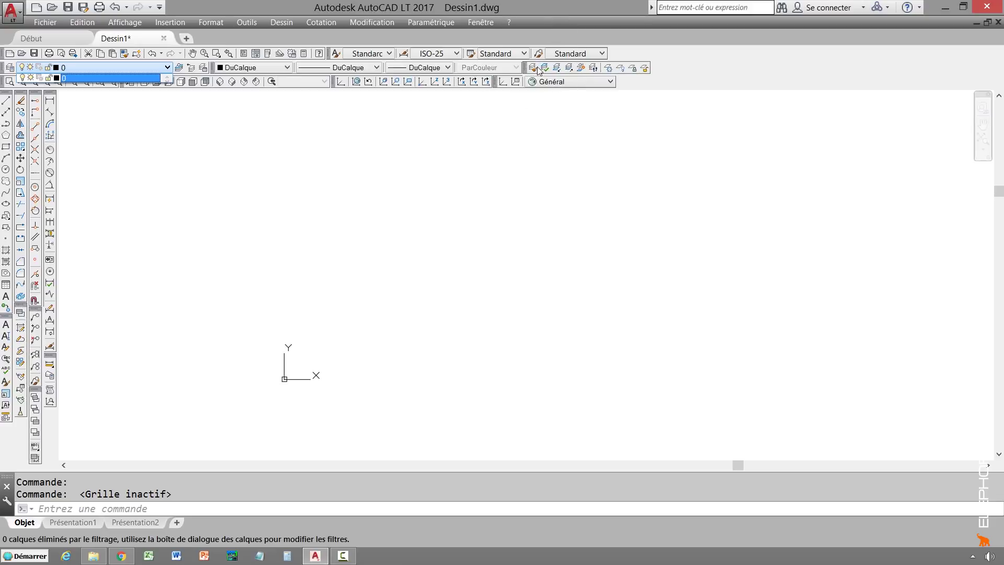
pyautogui.click(232, 73)
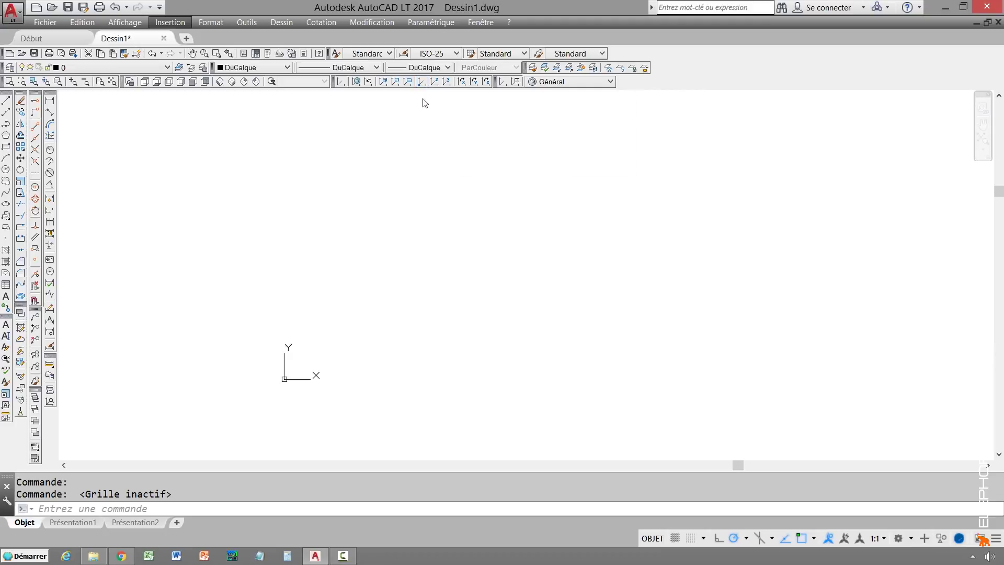
pyautogui.click(551, 82)
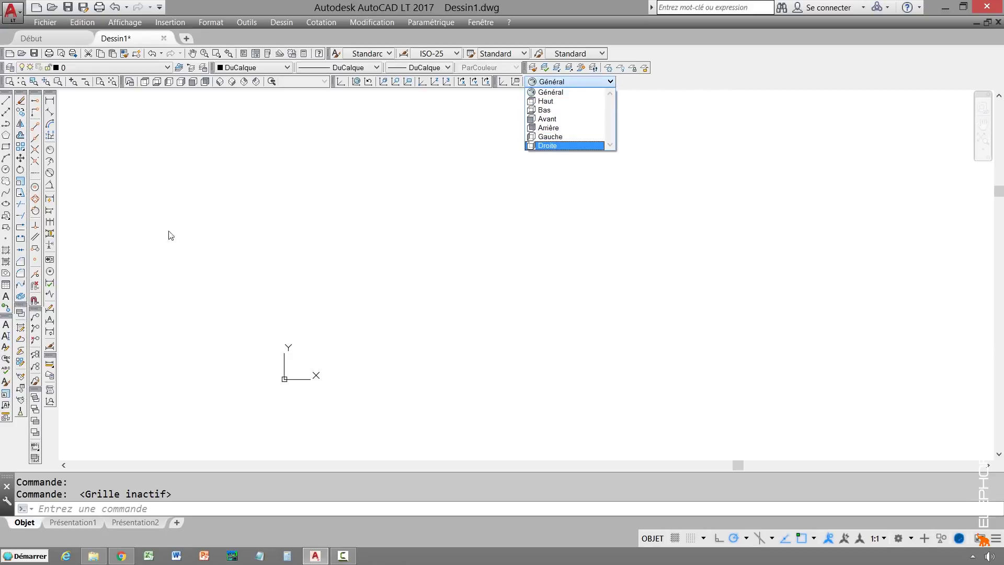
pyautogui.click(148, 187)
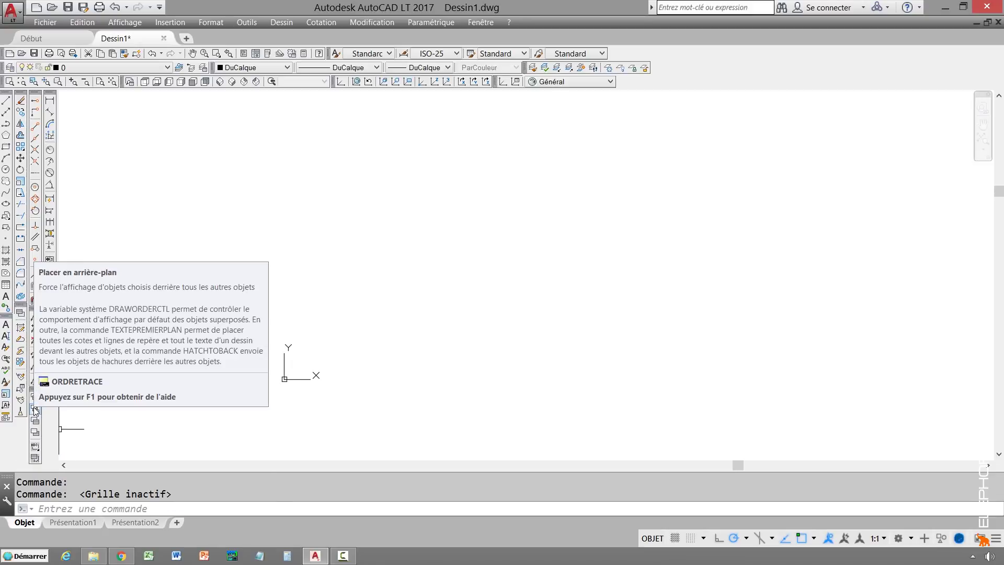
# Close the navigation bar in the drawing area
pyautogui.click(989, 95)
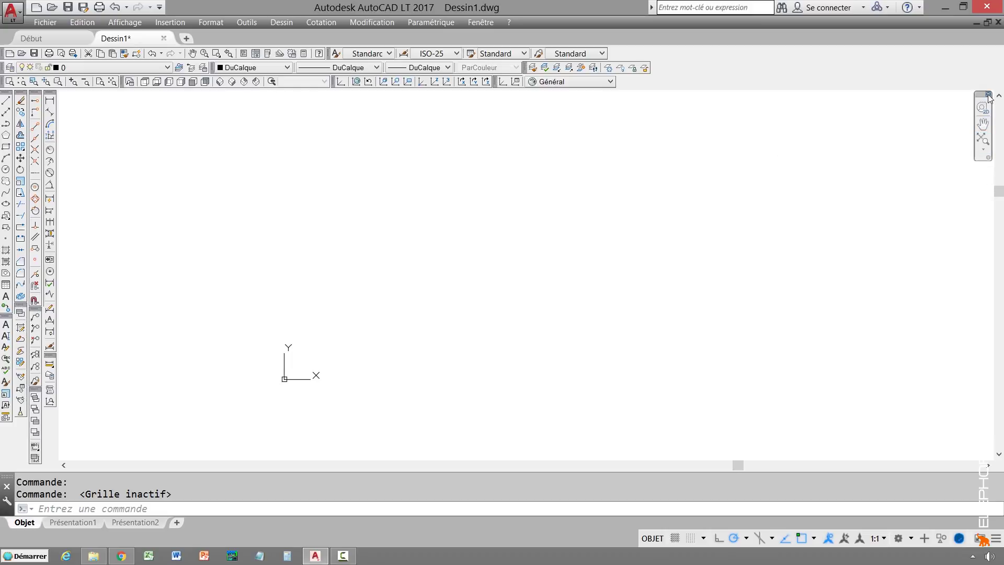
pyautogui.press('ctrl')
pyautogui.press('ctrl')
pyautogui.click(988, 95)
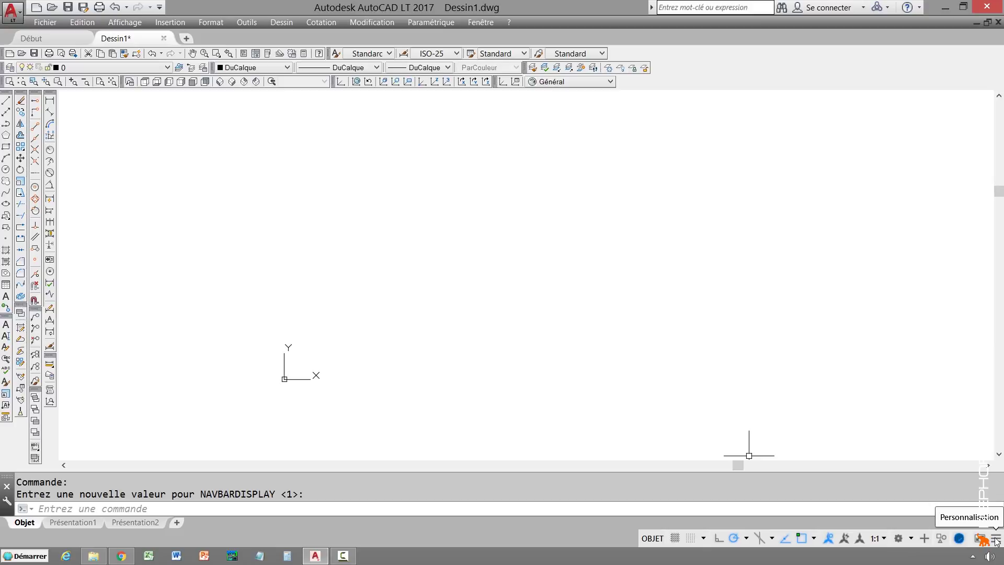
# Add the Coordonnées and Saisie dynamique items to the status bar
pyautogui.press('ctrl')
pyautogui.press('ctrl')
pyautogui.press('ctrl')
pyautogui.click(996, 541)
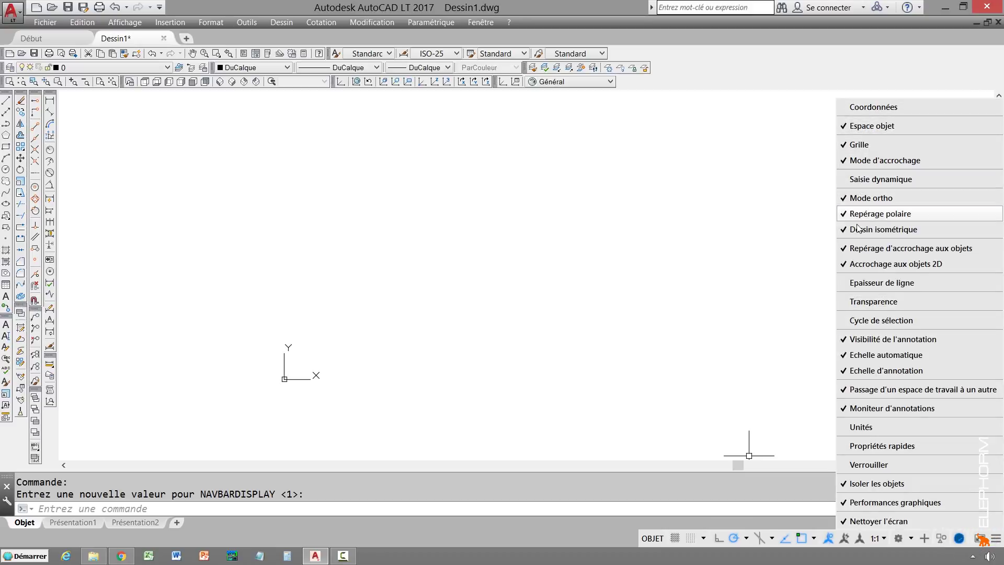
pyautogui.click(860, 110)
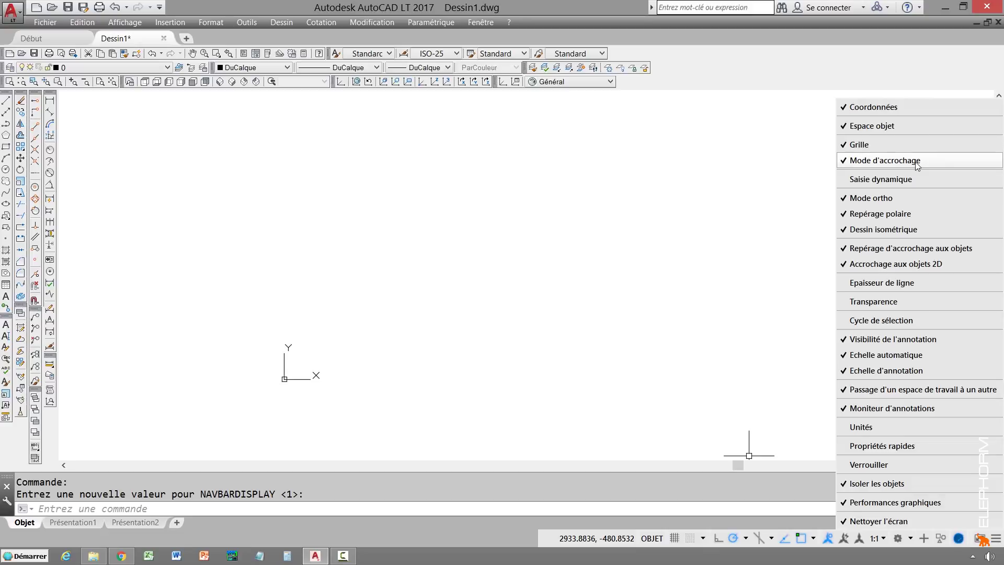
pyautogui.click(883, 181)
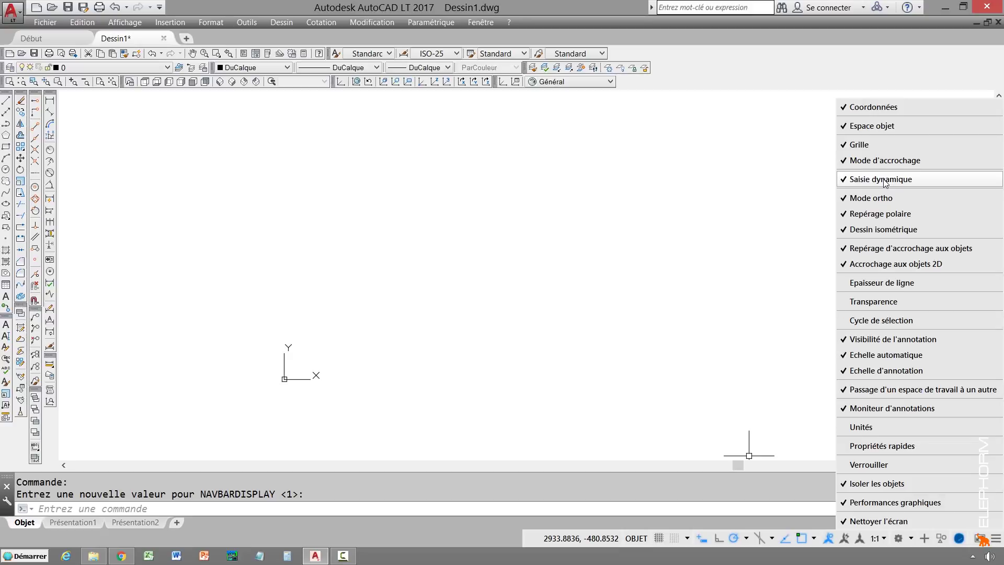
# Add Epaisseur de ligne, Transparence, Cycle de sélection and Verrouiller to the status bar, and close its customization list
pyautogui.click(881, 284)
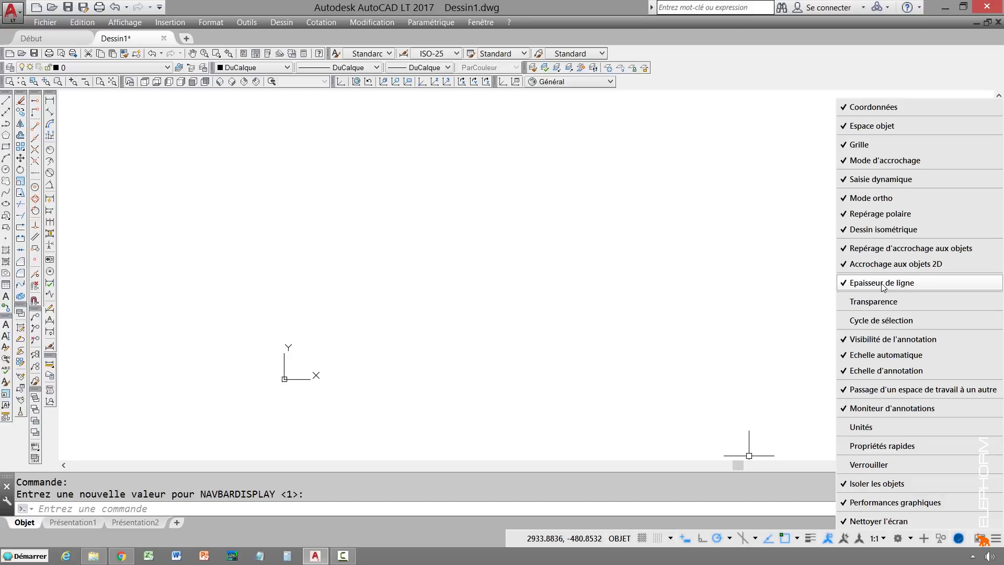
pyautogui.click(866, 304)
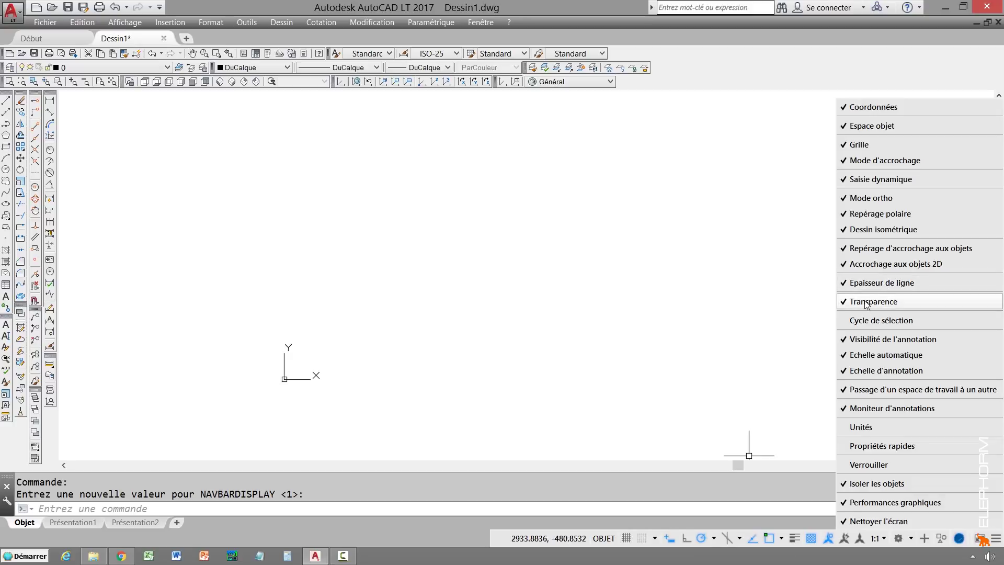
pyautogui.click(867, 321)
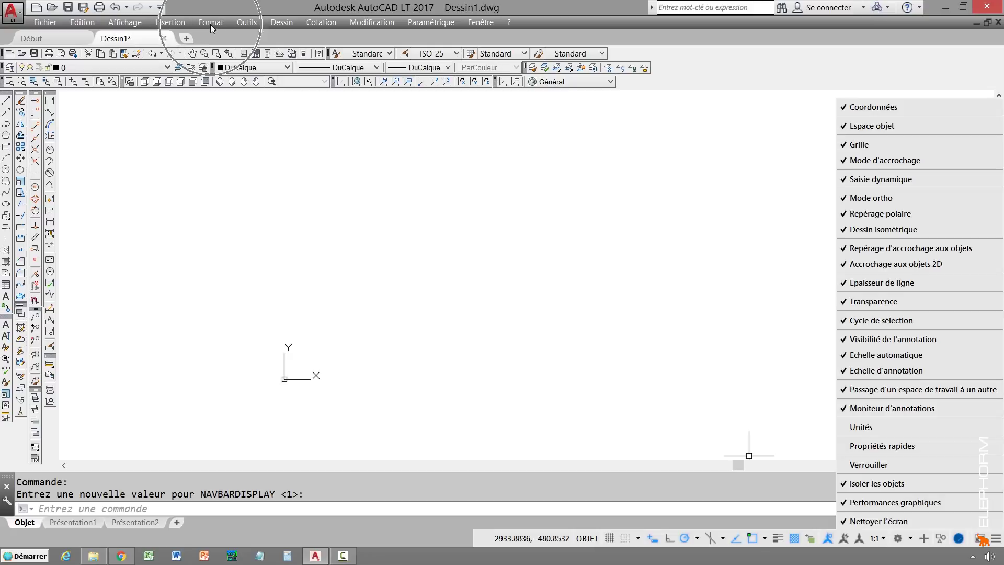
pyautogui.click(867, 466)
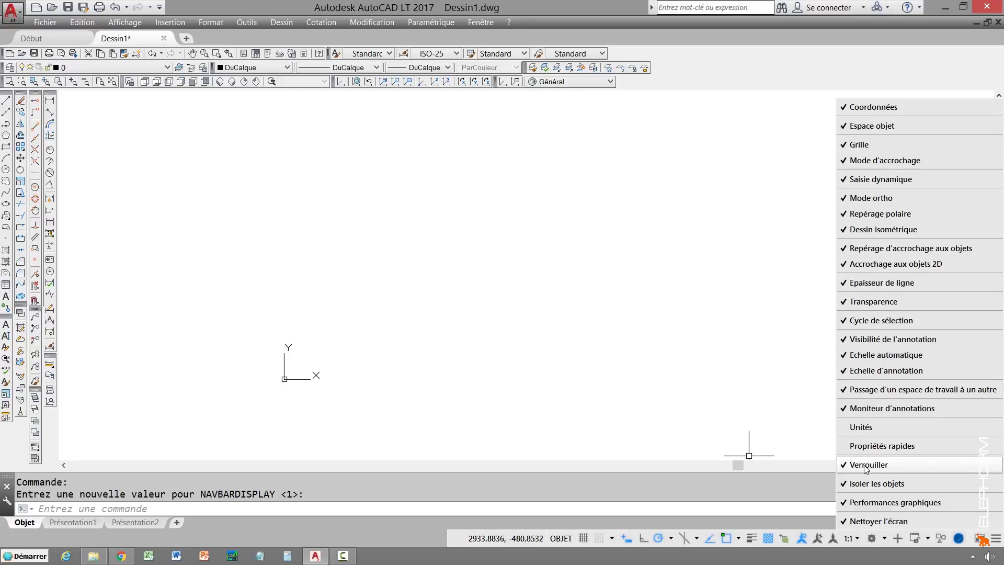
pyautogui.click(916, 539)
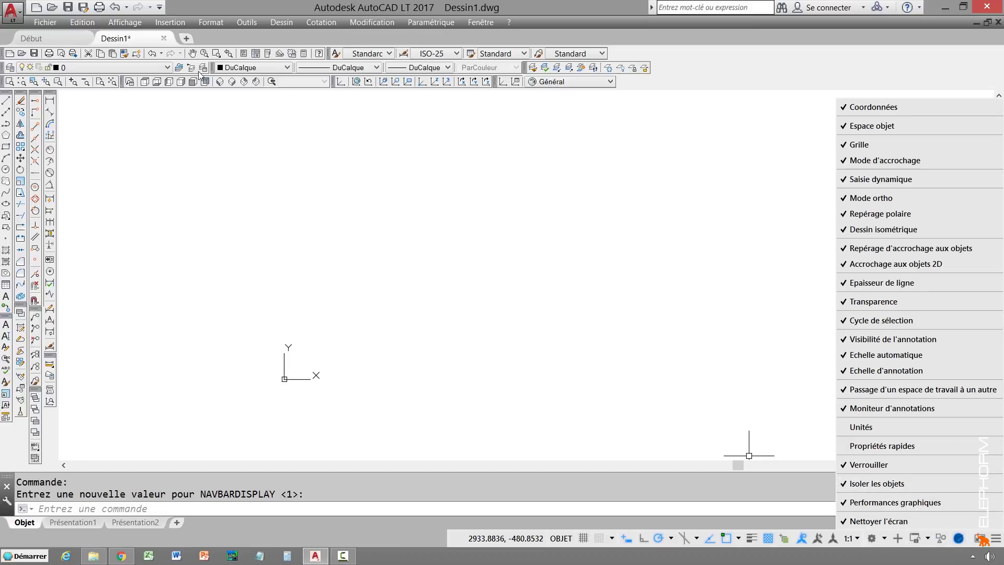
pyautogui.click(788, 422)
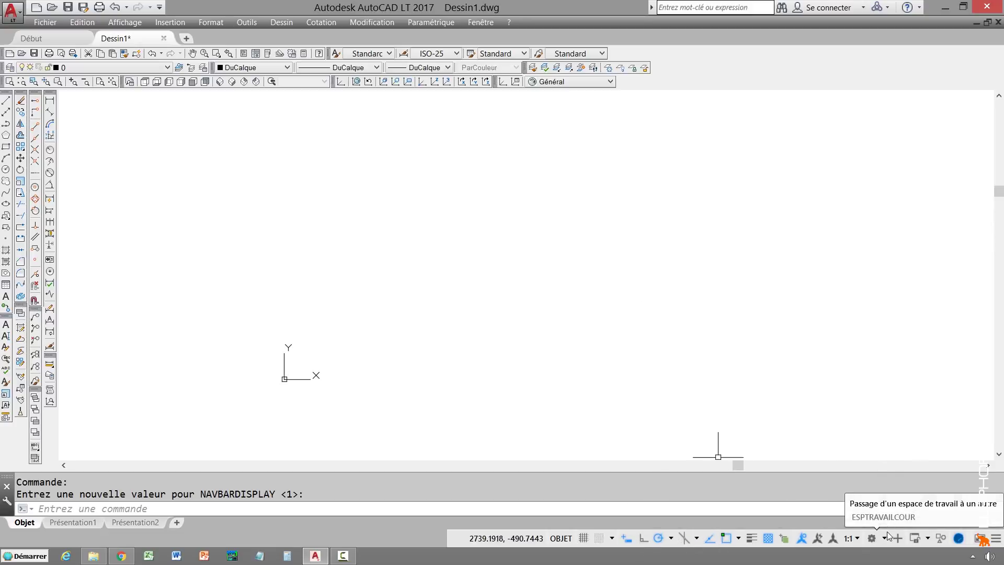
# Look through the list of available toolbars and the ways to start the Script command without running or changing anything
pyautogui.rightClick(34, 112)
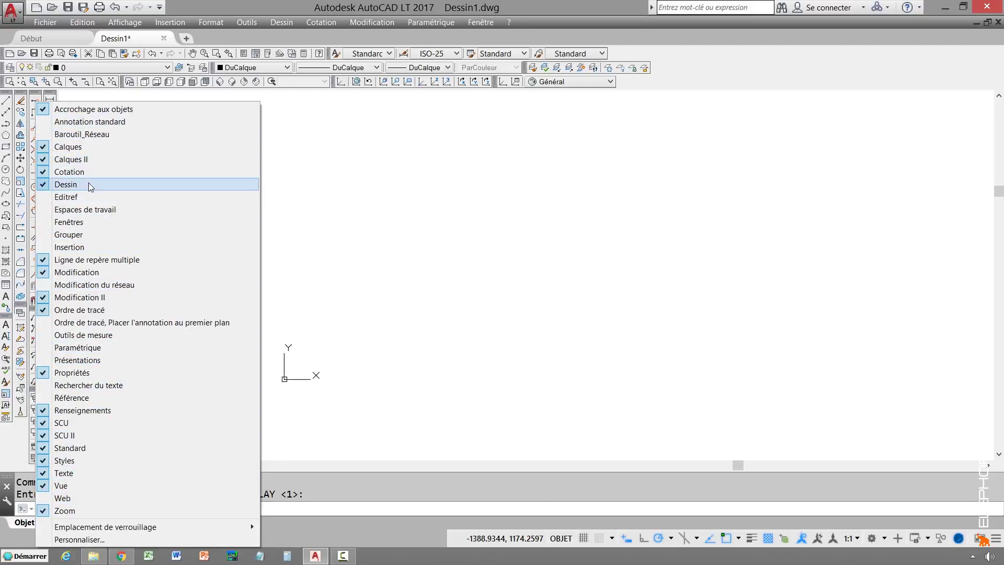
pyautogui.click(340, 170)
pyautogui.press('Escape')
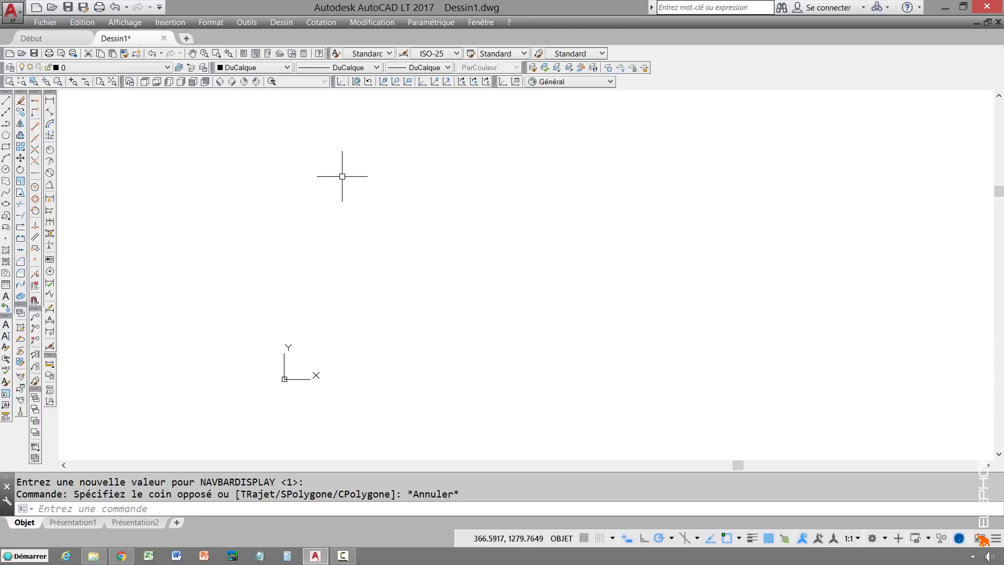
pyautogui.write('sr')
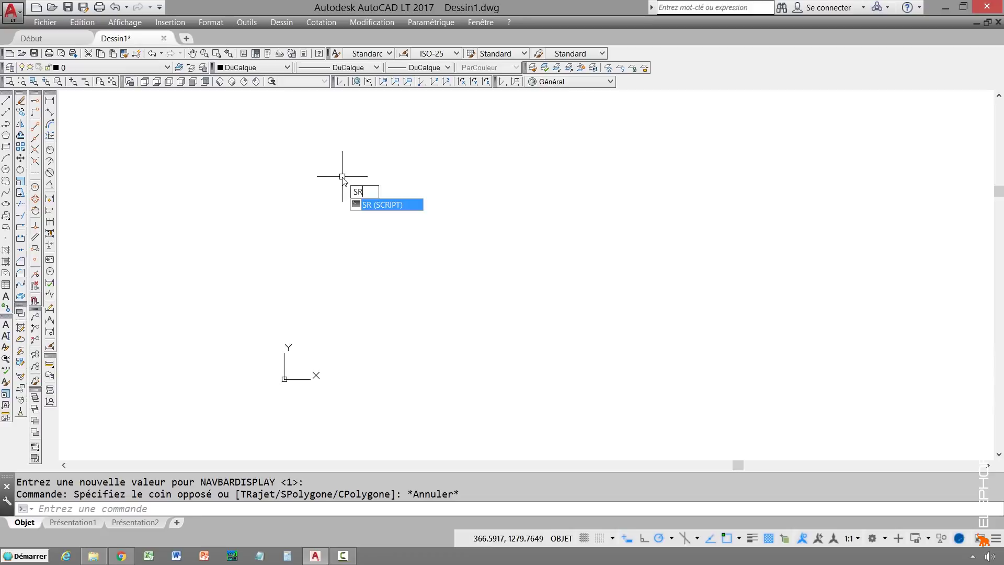
pyautogui.press('Escape')
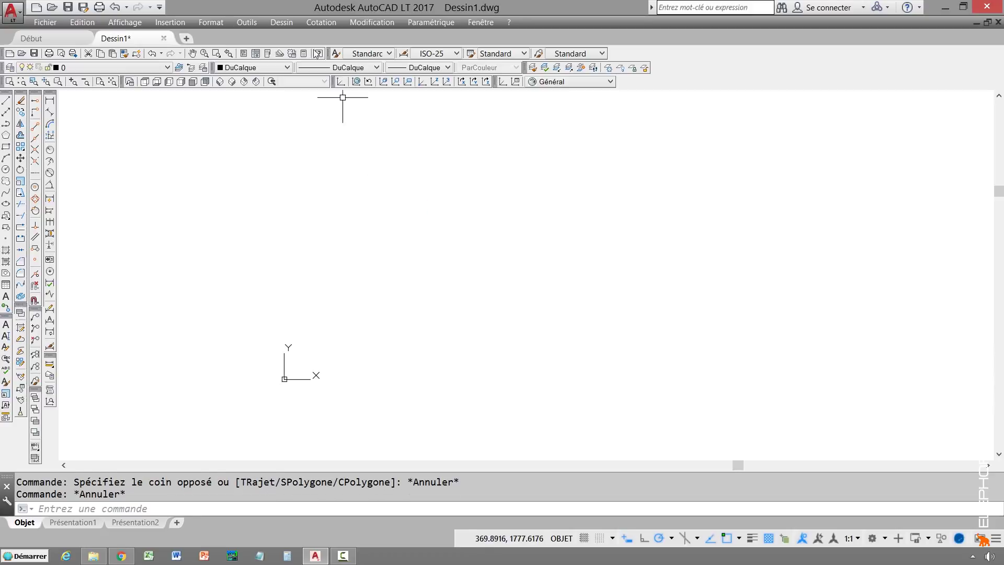
pyautogui.click(252, 23)
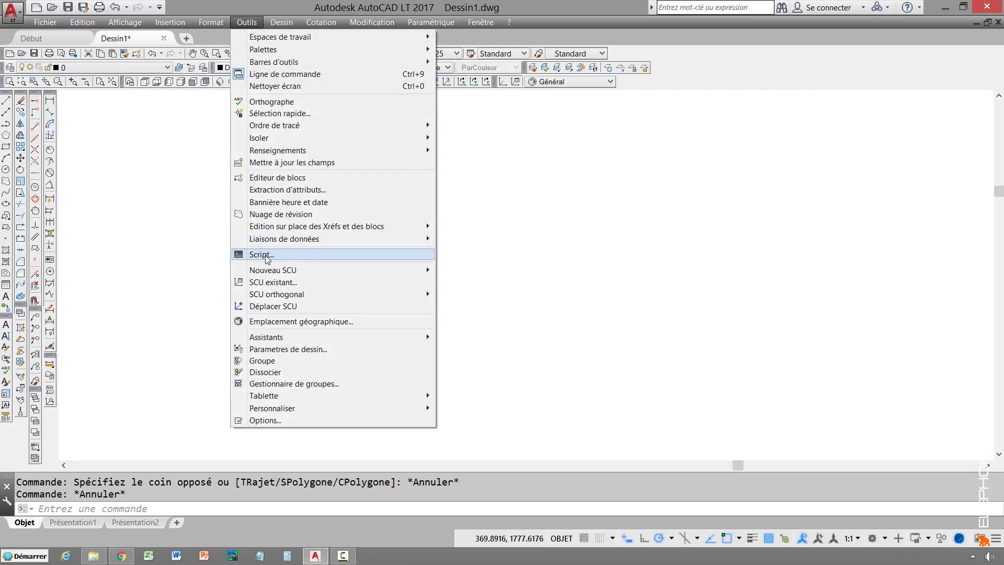
pyautogui.click(208, 246)
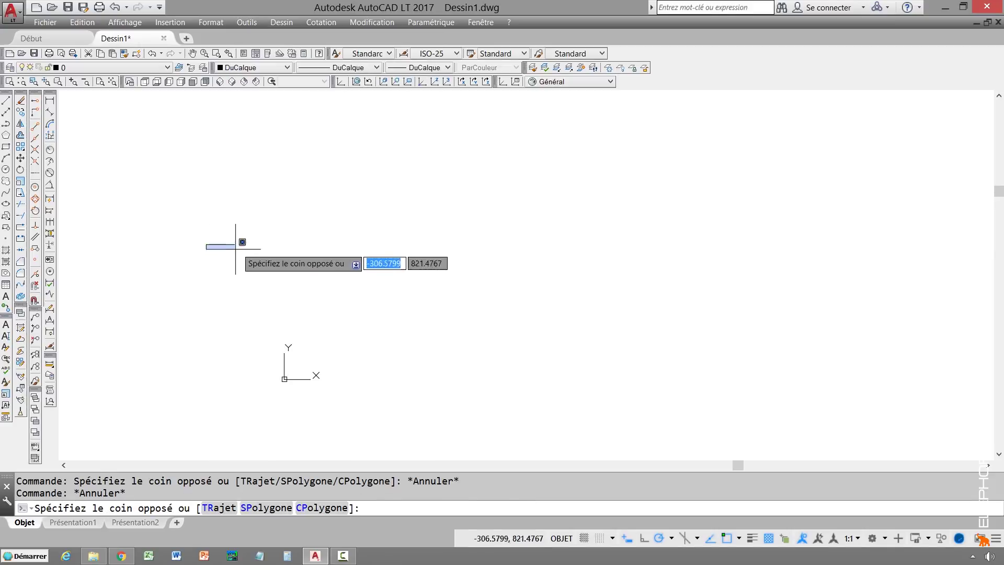
pyautogui.press('Escape')
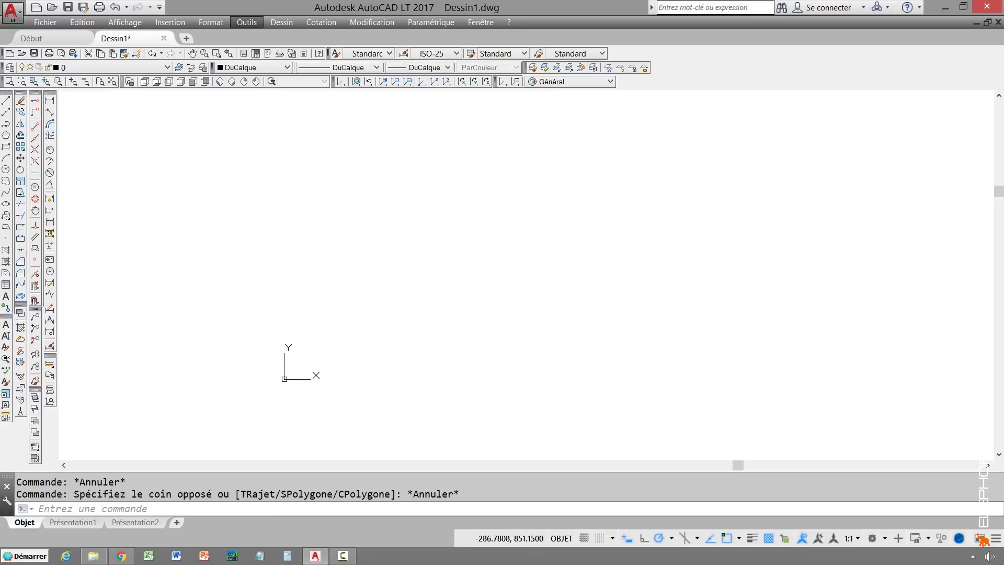
pyautogui.click(290, 368)
pyautogui.press('Escape')
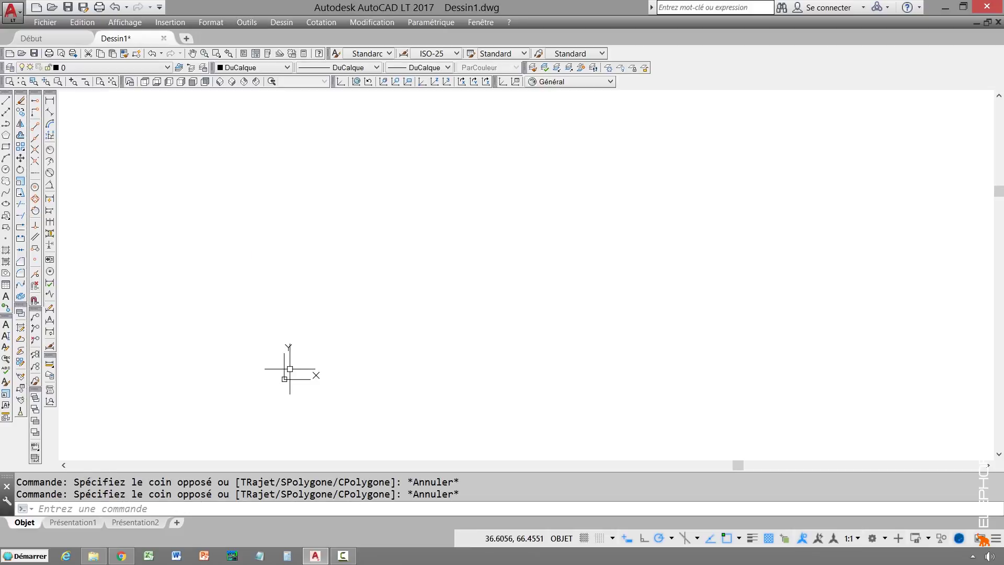
# Set the MENUBAR system variable to 1 so the classic menu bar is displayed
pyautogui.write('menubar')
pyautogui.press('Return')
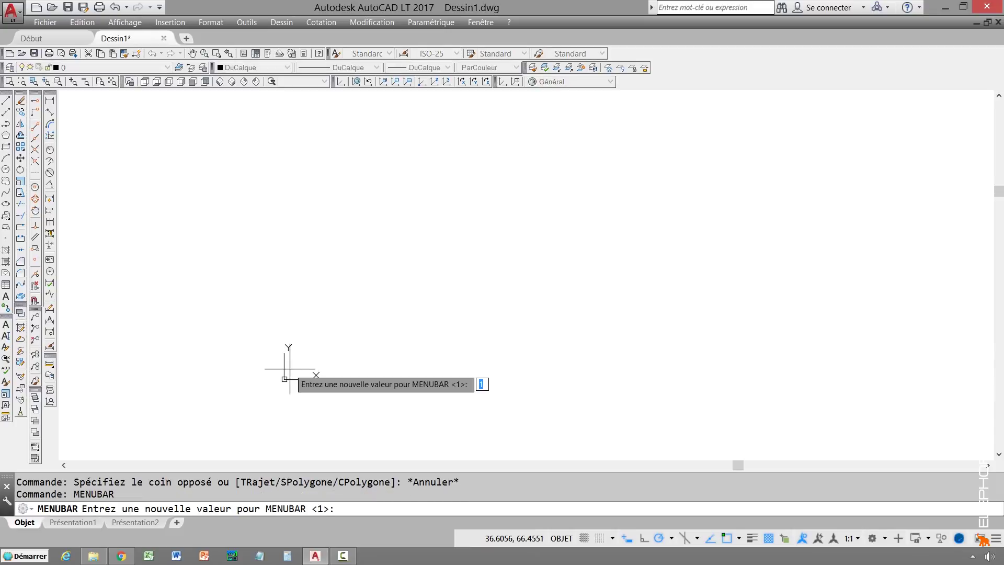
pyautogui.write('1')
pyautogui.press('Return')
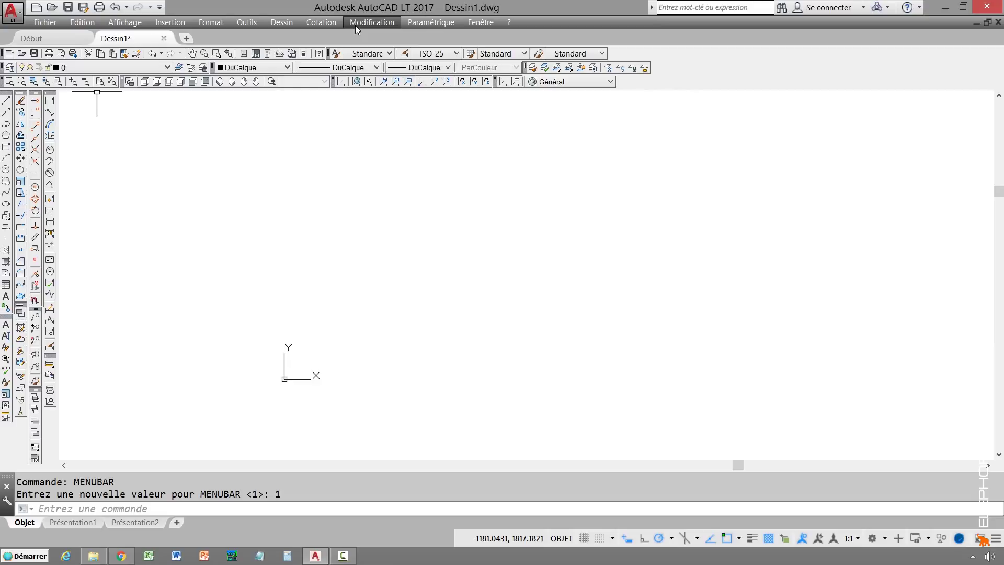
# Accept the workspace settings with modifications saved automatically when switching workspaces (Enregistrer automatiquement les modifications)
pyautogui.click(883, 538)
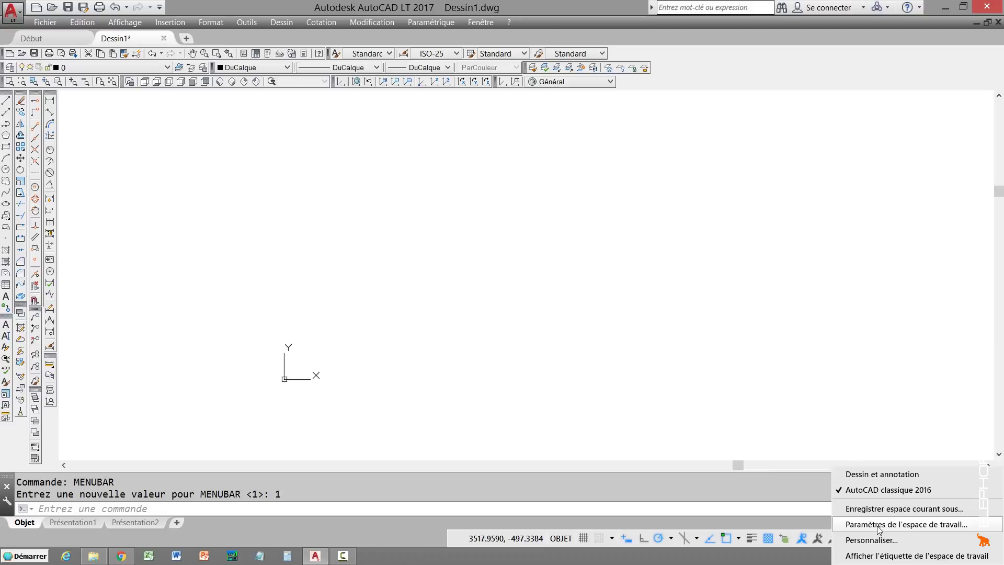
pyautogui.click(877, 525)
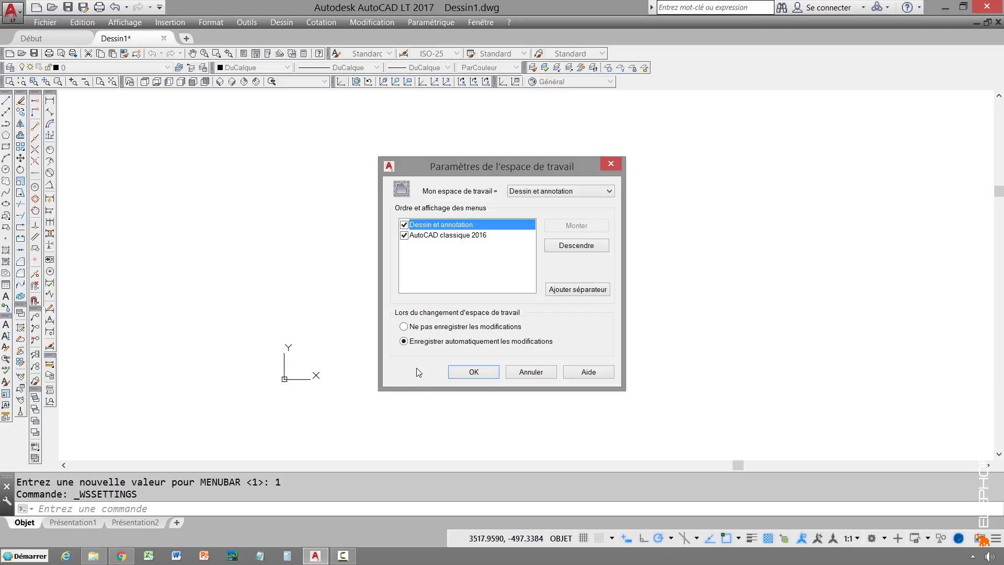
pyautogui.click(473, 371)
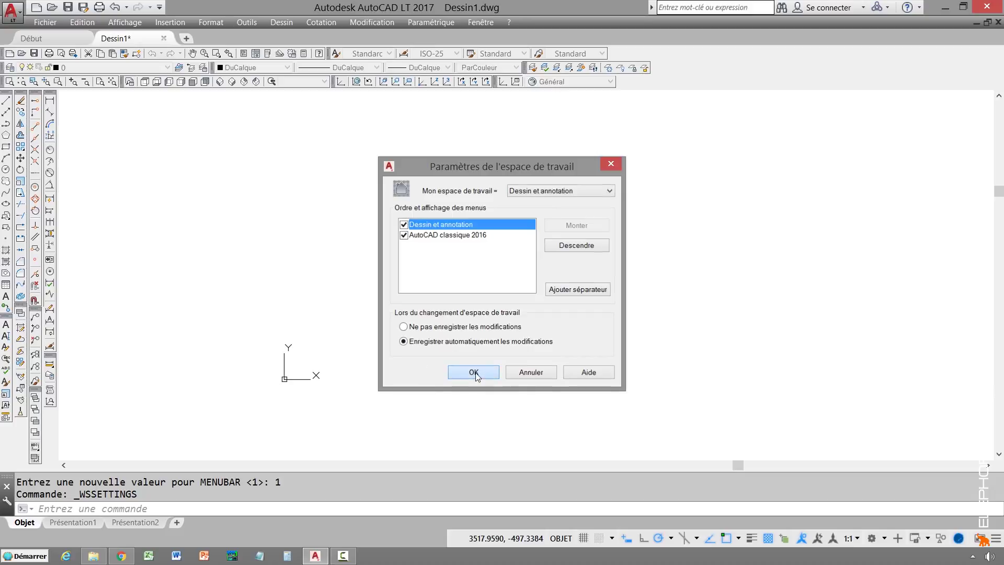